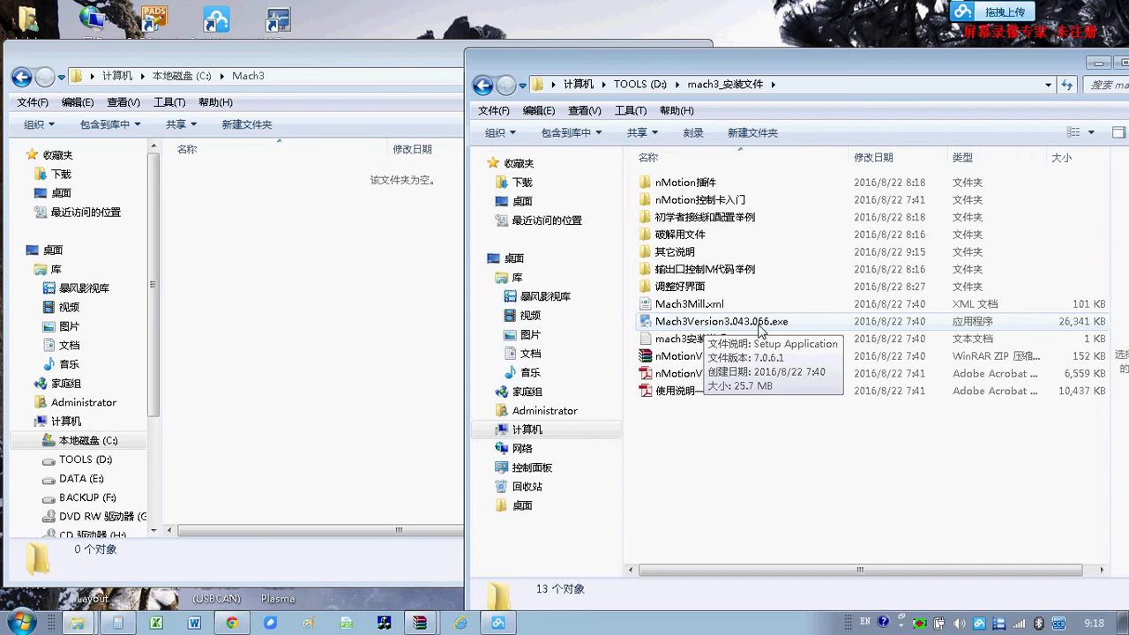
Step: Launch the Mach3Version3.043.066.exe installer and accept its license agreement
double_click(759, 323)
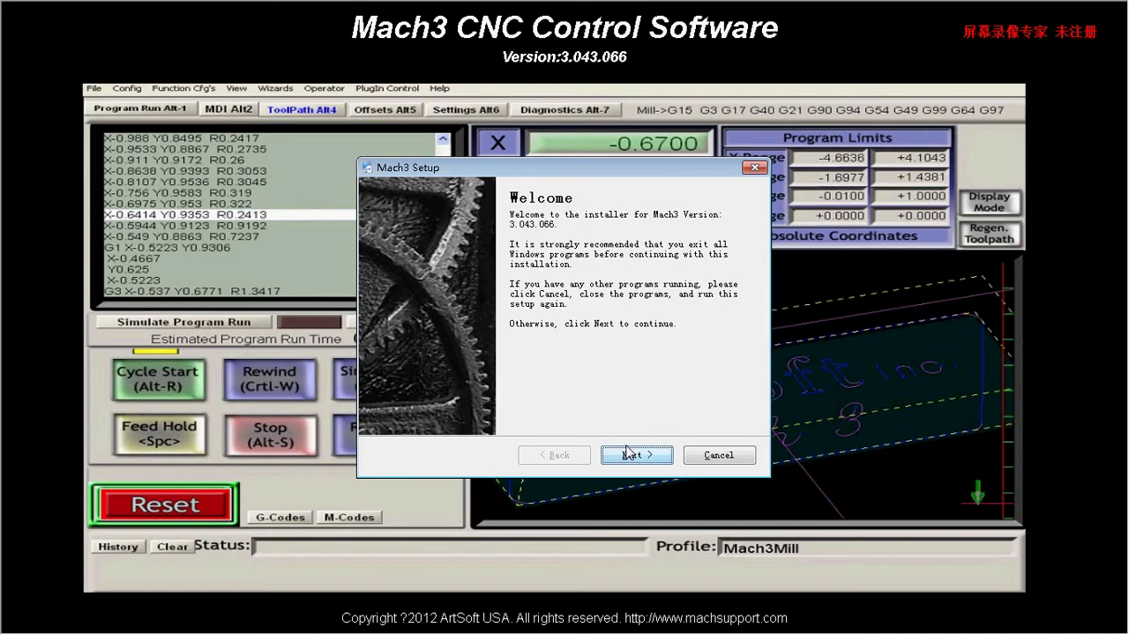
click(630, 452)
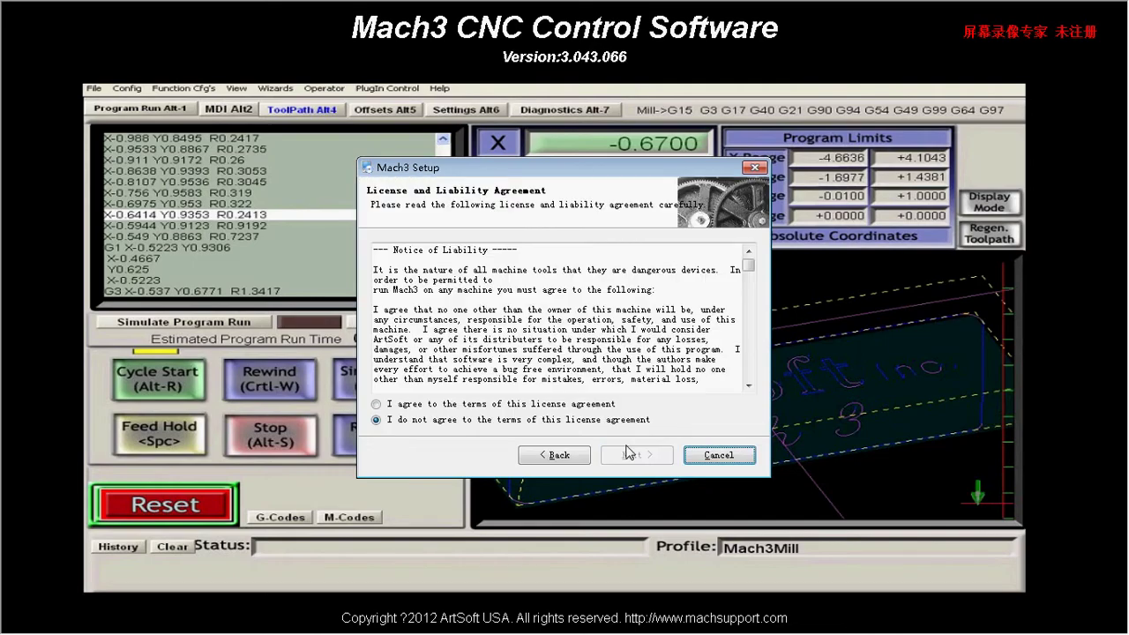
click(507, 404)
click(639, 455)
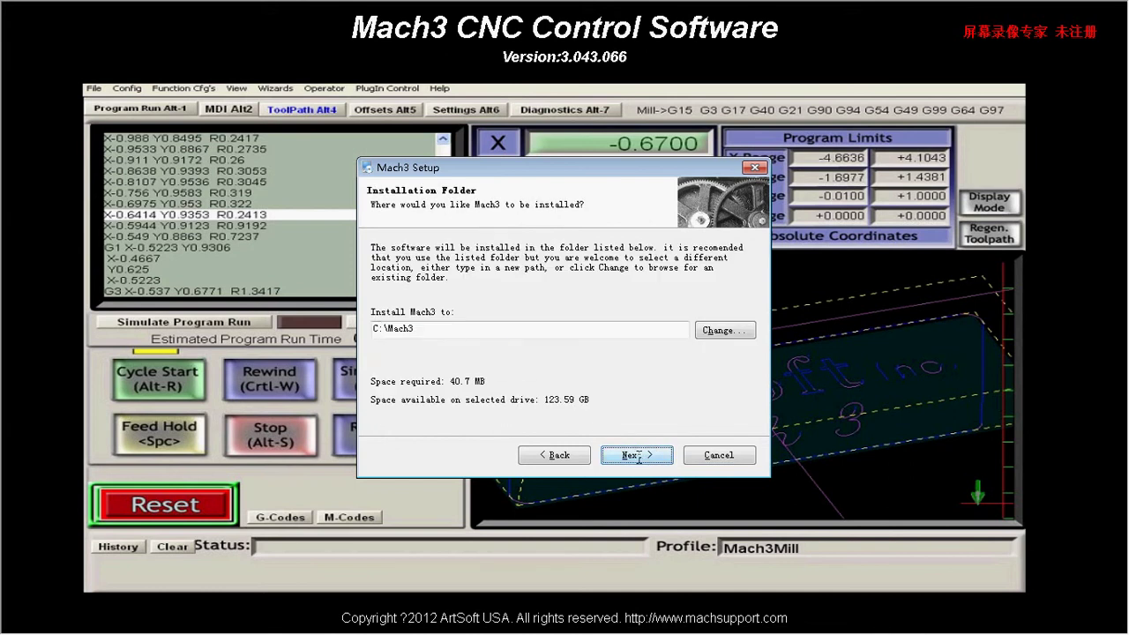
Step: Install Mach3 to C:\Mach3 without creating any custom profiles, and finish the setup
click(638, 456)
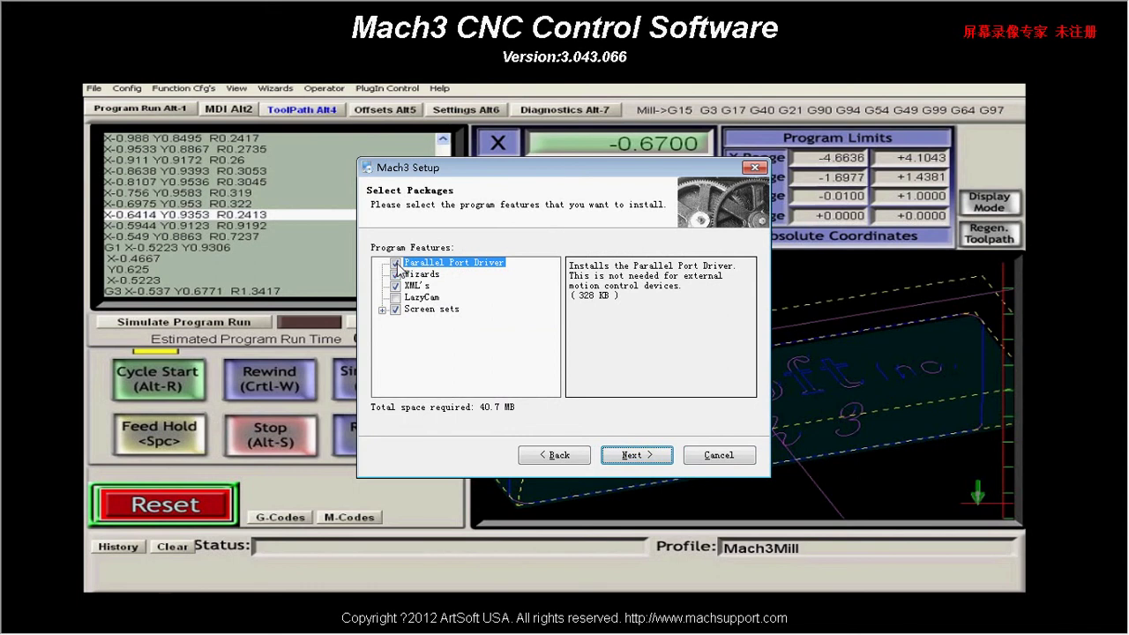
click(639, 456)
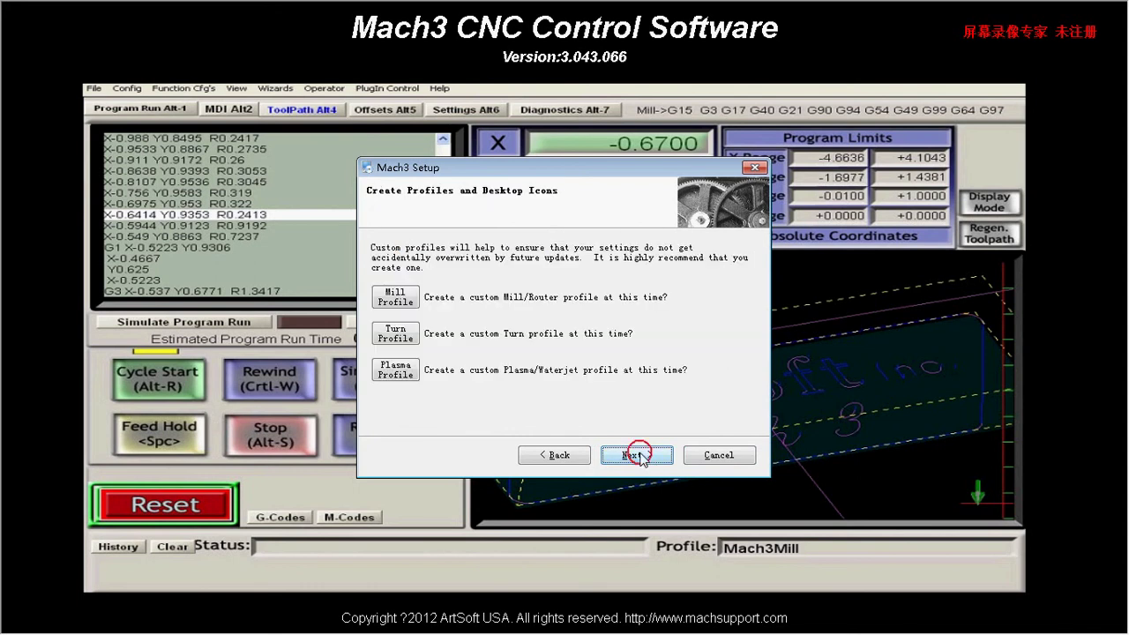
click(637, 455)
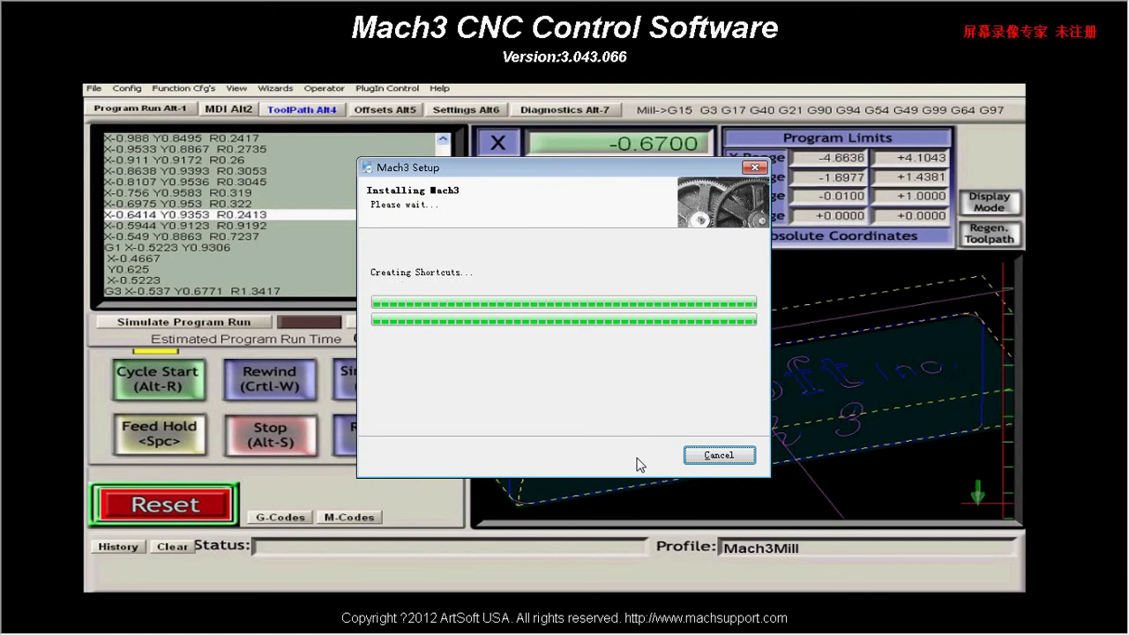
click(637, 458)
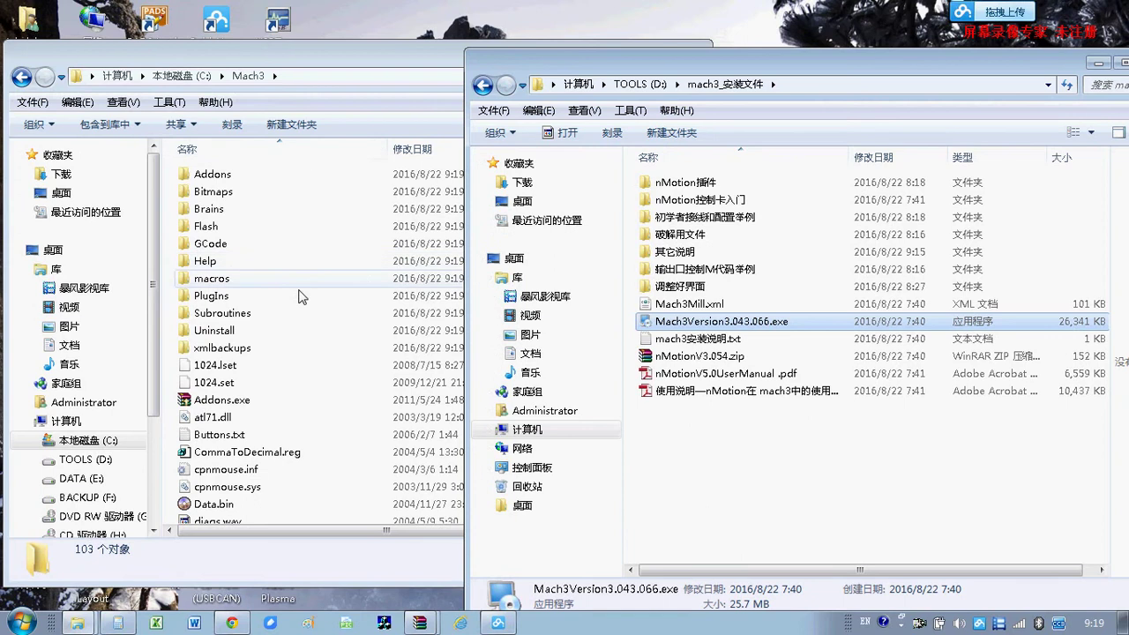
Step: Run Mach3.exe from the C:\Mach3 folder with the Mach3Mill profile
click(297, 314)
scroll(320, 372, down, 9)
scroll(319, 372, down, 4)
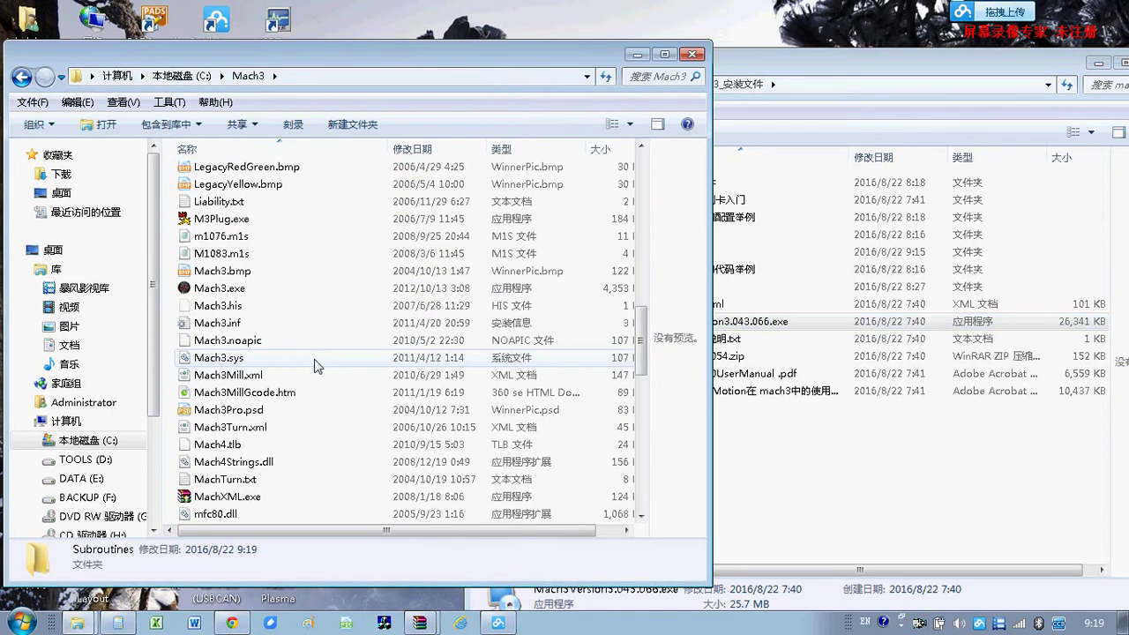
double_click(250, 291)
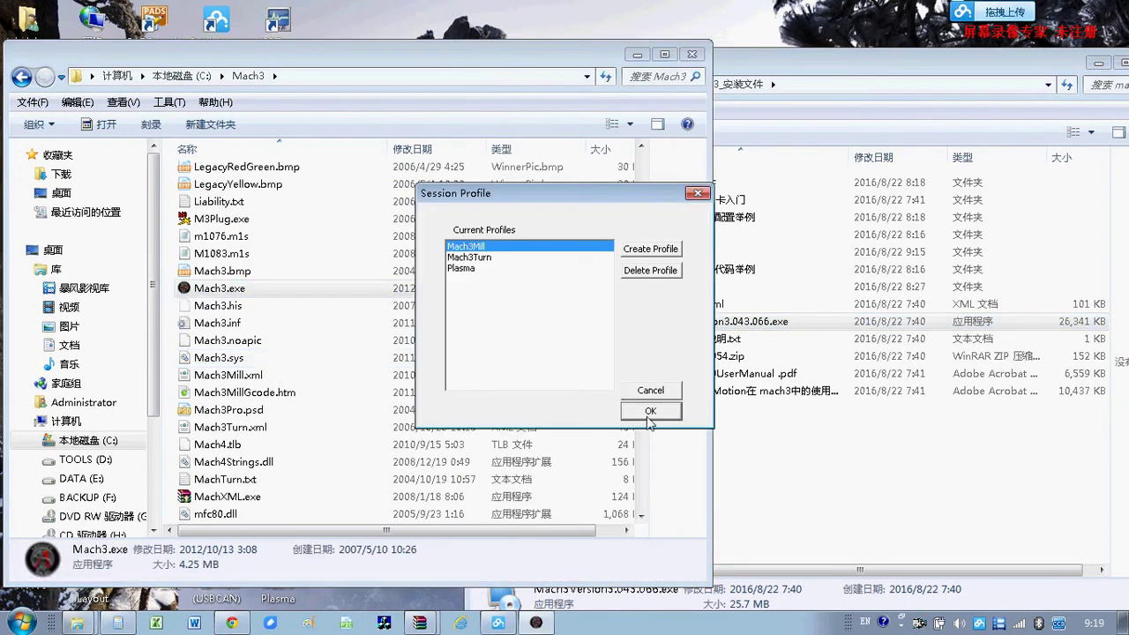
click(650, 415)
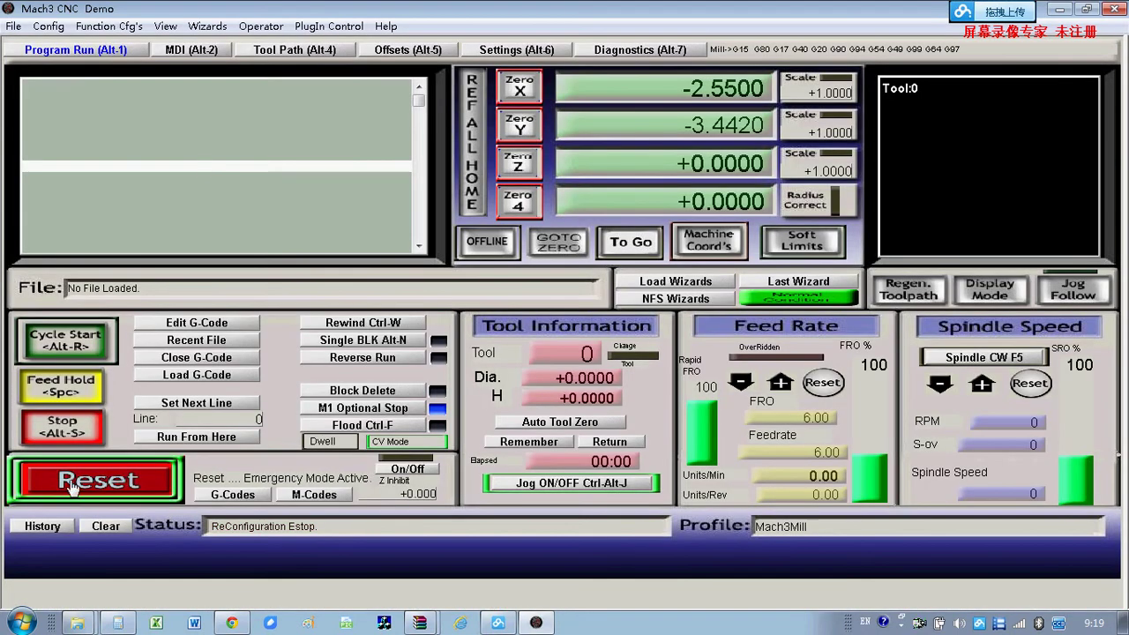
Step: Examine the available plug-in control and configuration commands, and end the Mach3 session
click(322, 25)
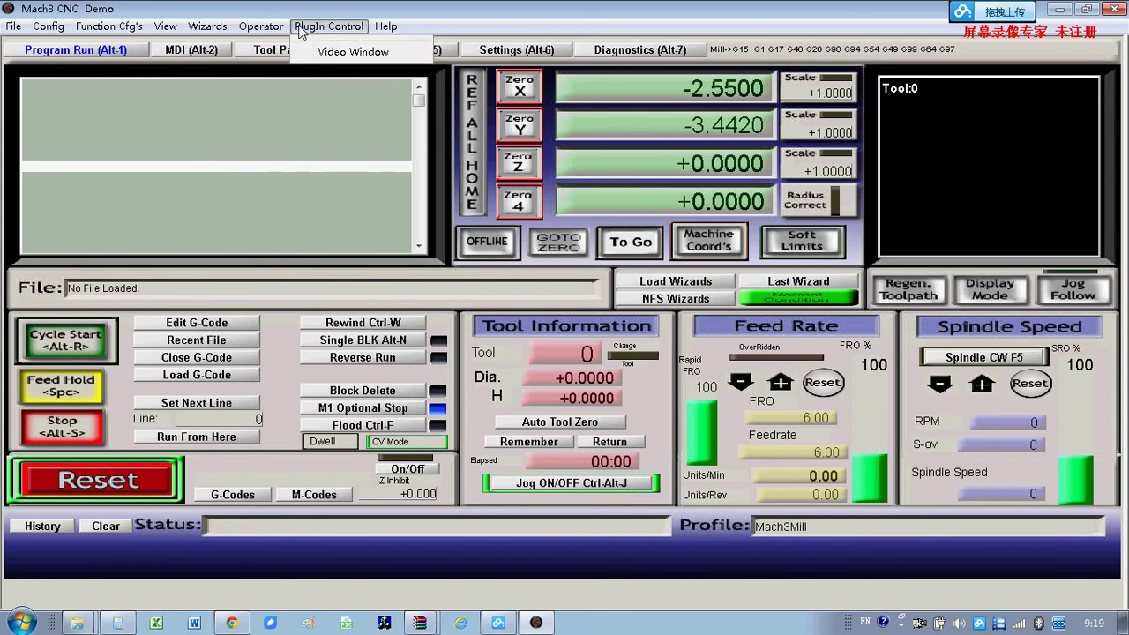
mouse_move(45, 26)
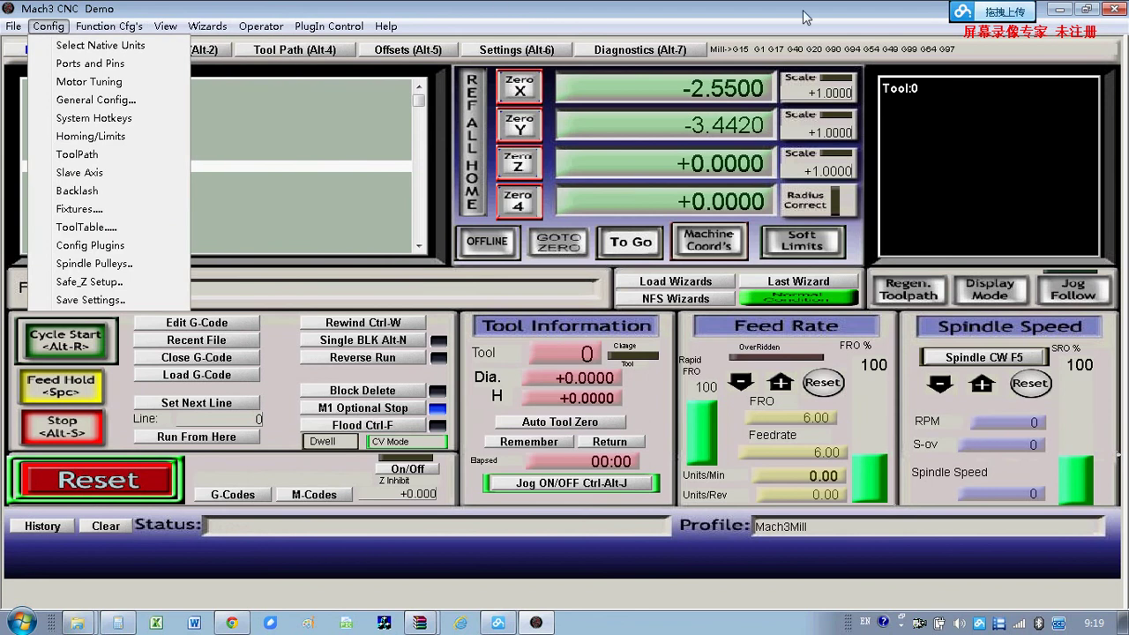
click(1114, 10)
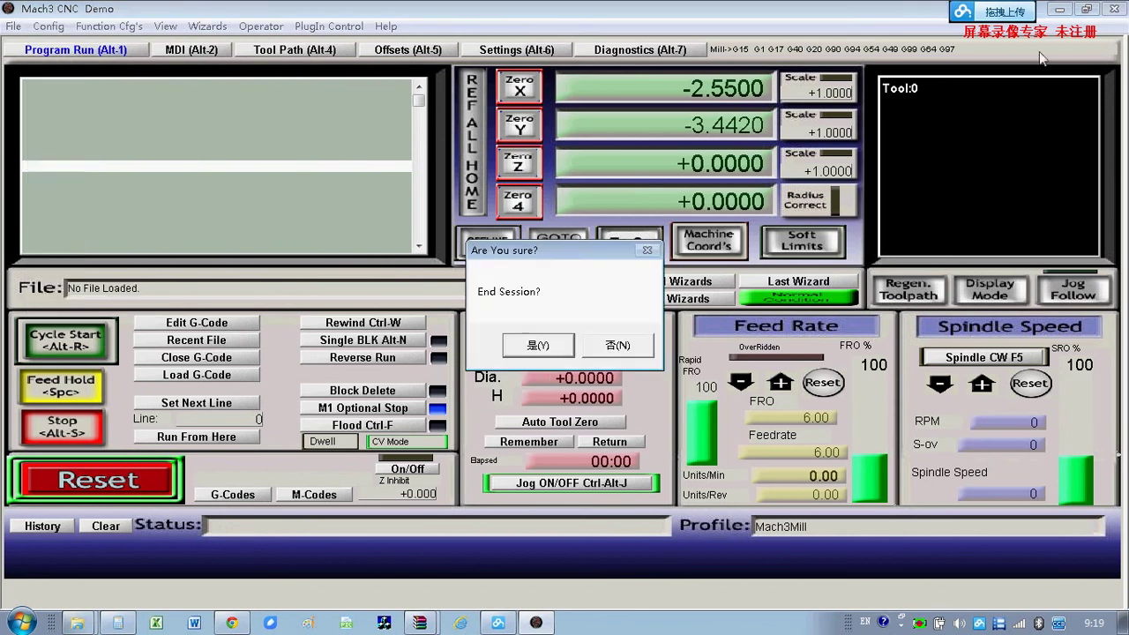
click(525, 353)
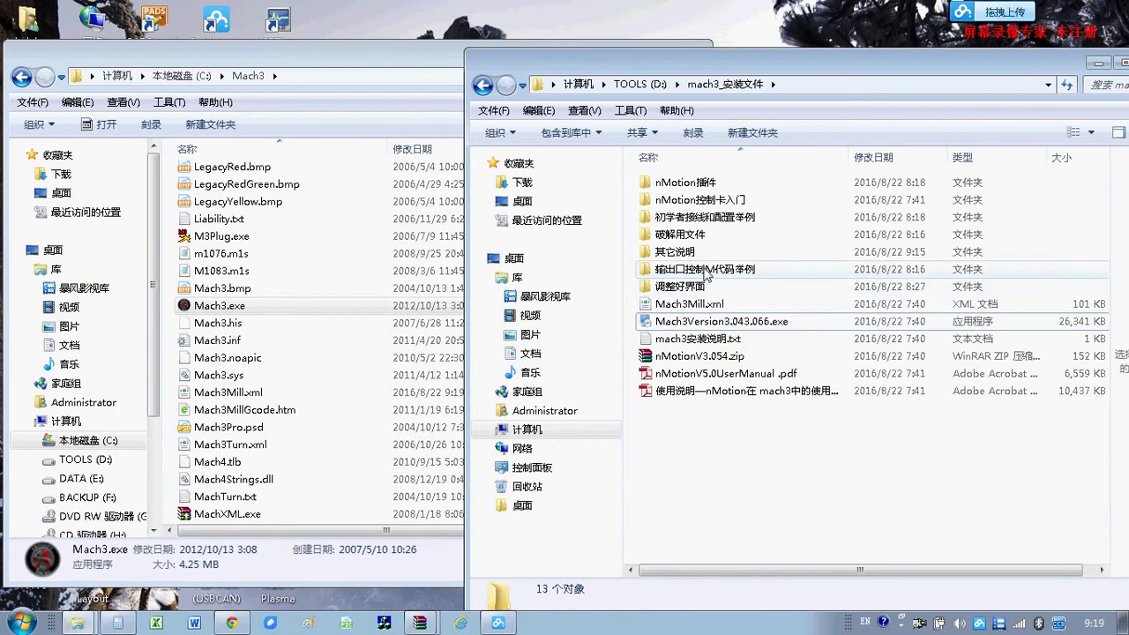
Step: Copy all items from the 调整好界面\Mach3_界面+汉化破解 folder into C:\Mach3, merging folders and replacing every conflicting file
double_click(704, 286)
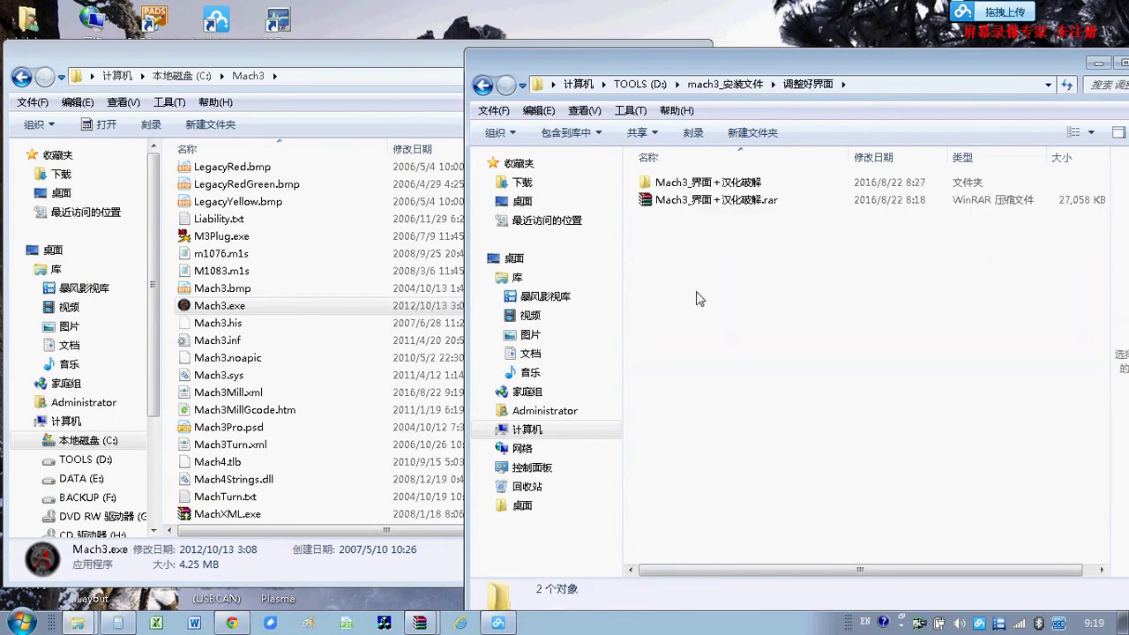
double_click(715, 184)
drag(760, 393, 364, 406)
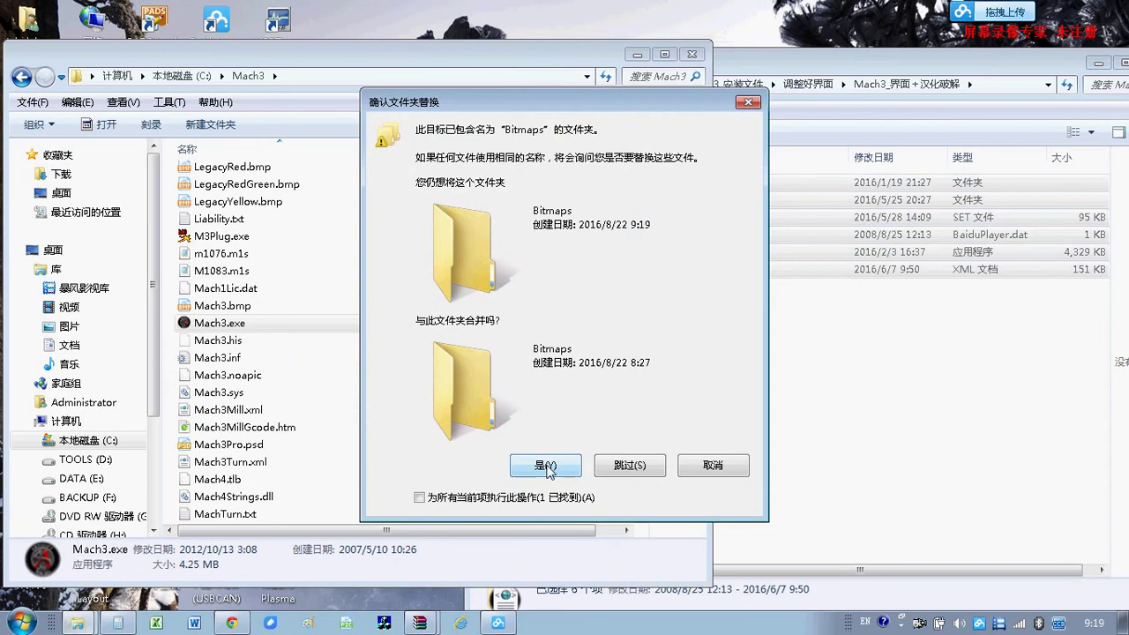
click(546, 465)
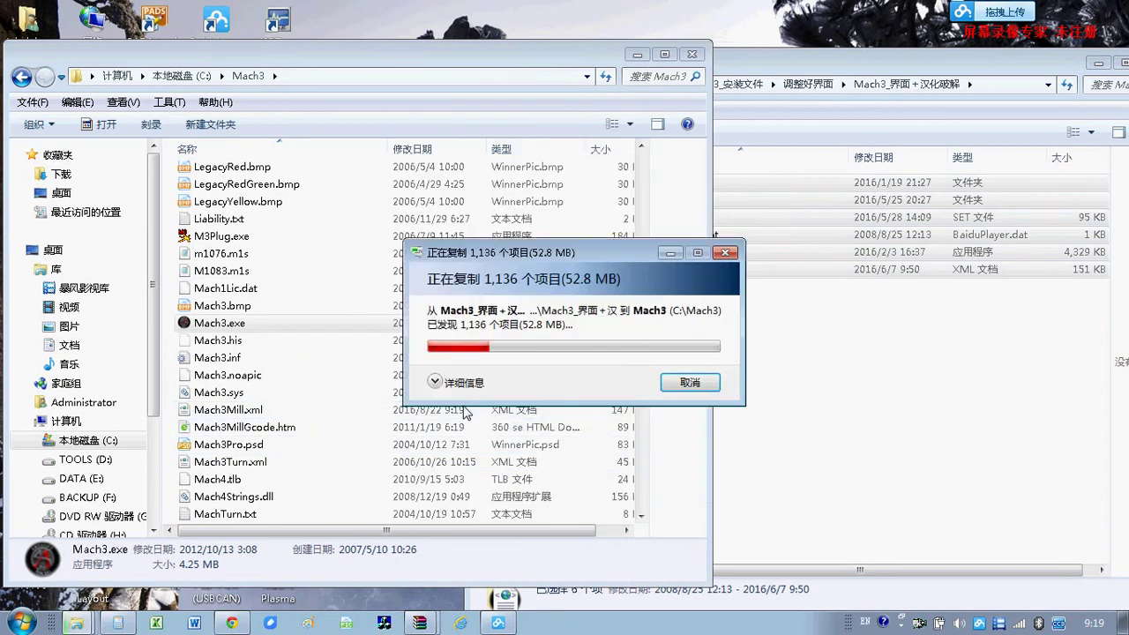
click(420, 498)
click(542, 466)
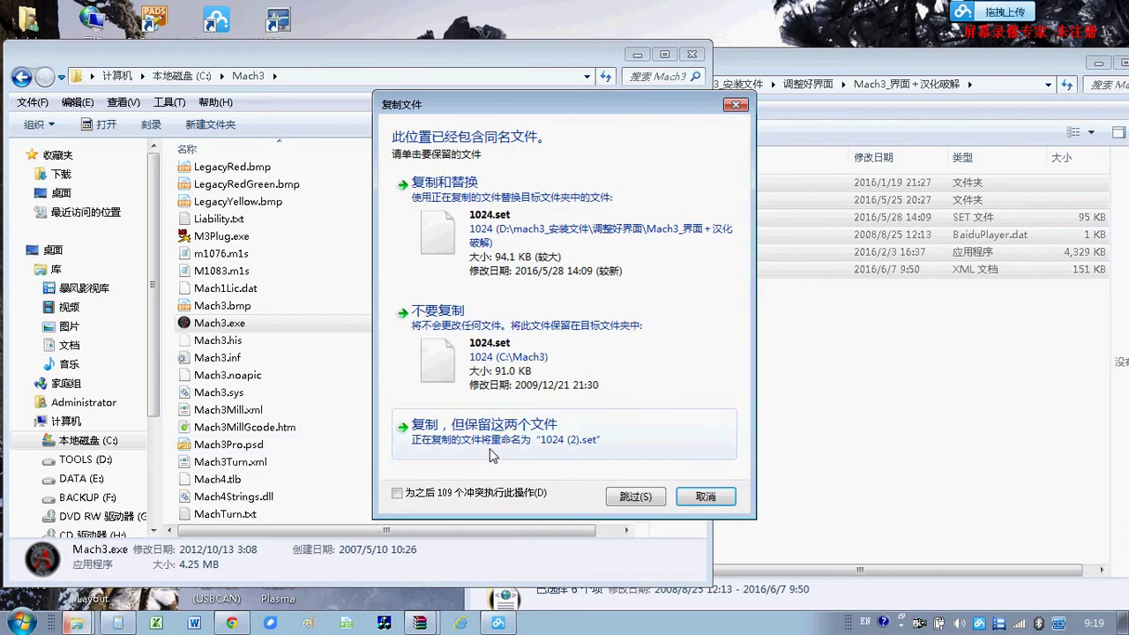
click(397, 493)
click(635, 497)
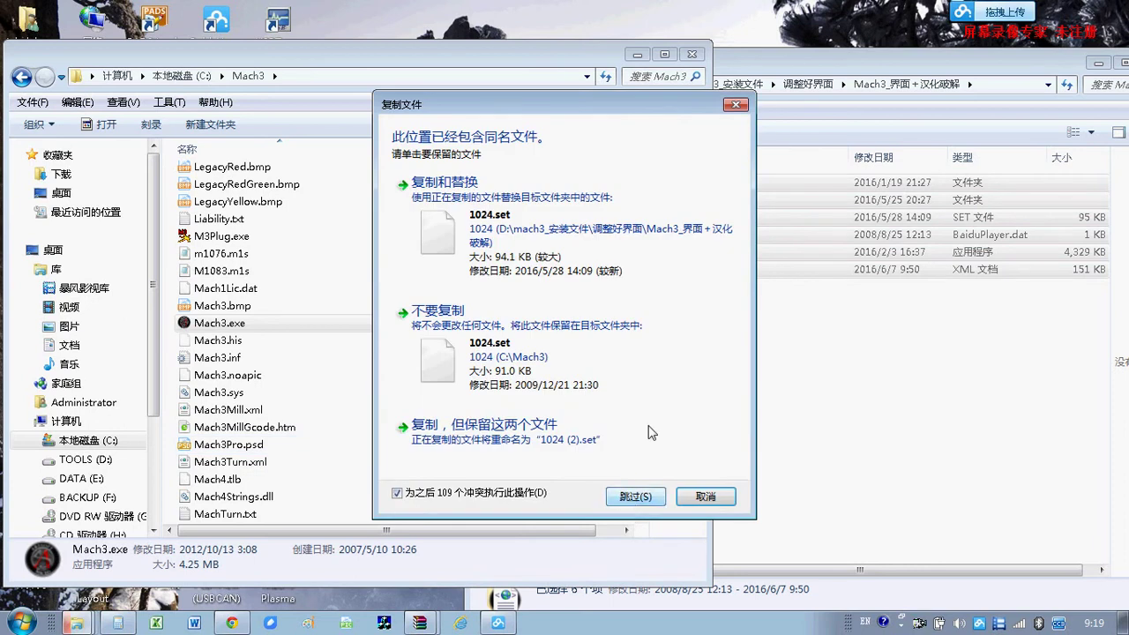
click(635, 225)
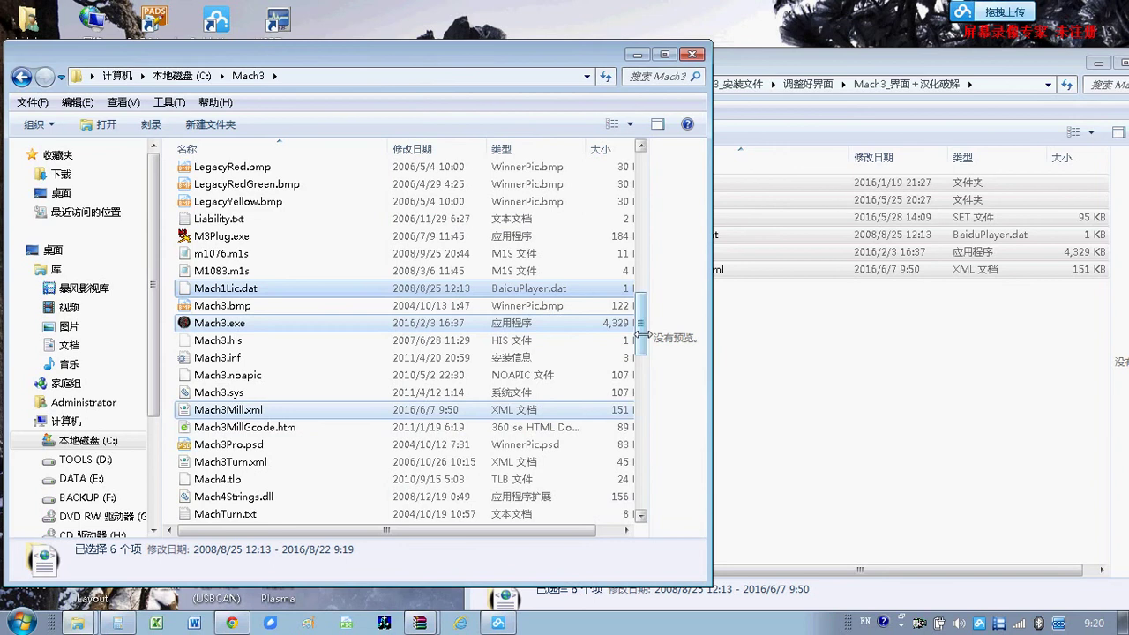
Step: Run the replaced Mach3.exe from C:\Mach3 with the Mach3Mill profile
mouse_move(641, 323)
mouse_down()
mouse_move(637, 196)
mouse_move(642, 316)
mouse_up()
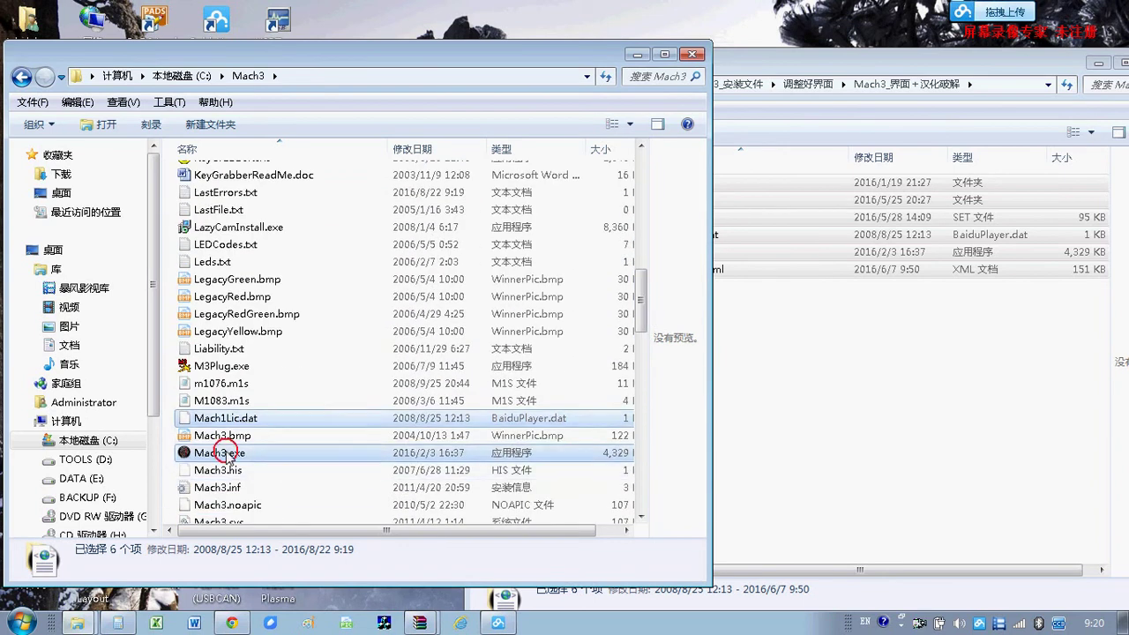
double_click(249, 453)
click(652, 403)
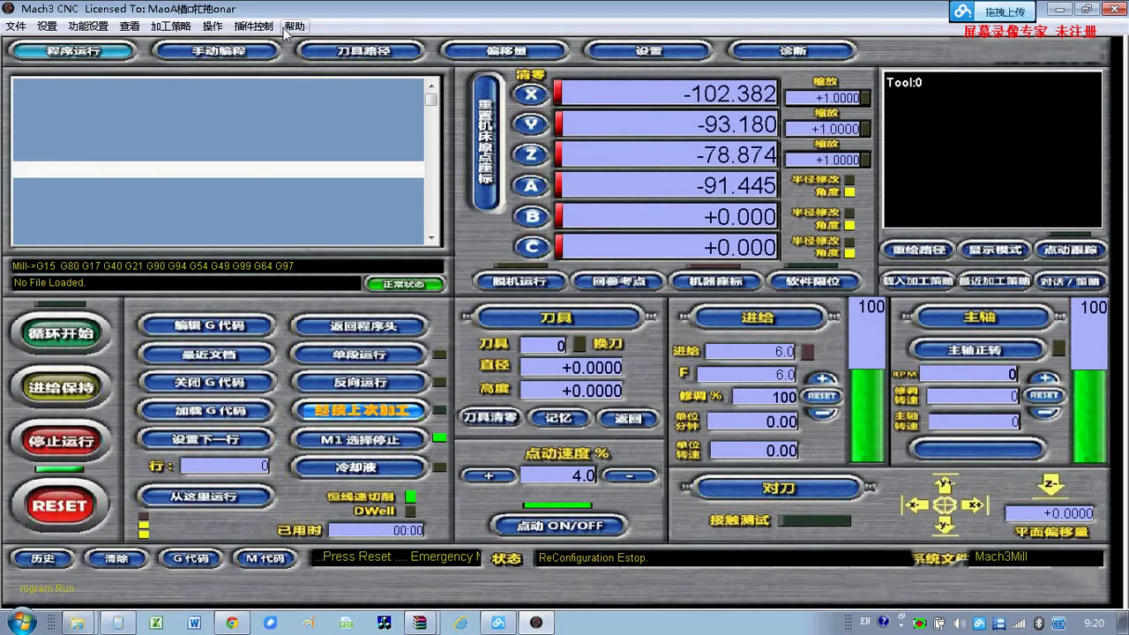
Step: Examine the commands of the Chinese Mach3 interface, including the settings ones, and end the session
click(294, 26)
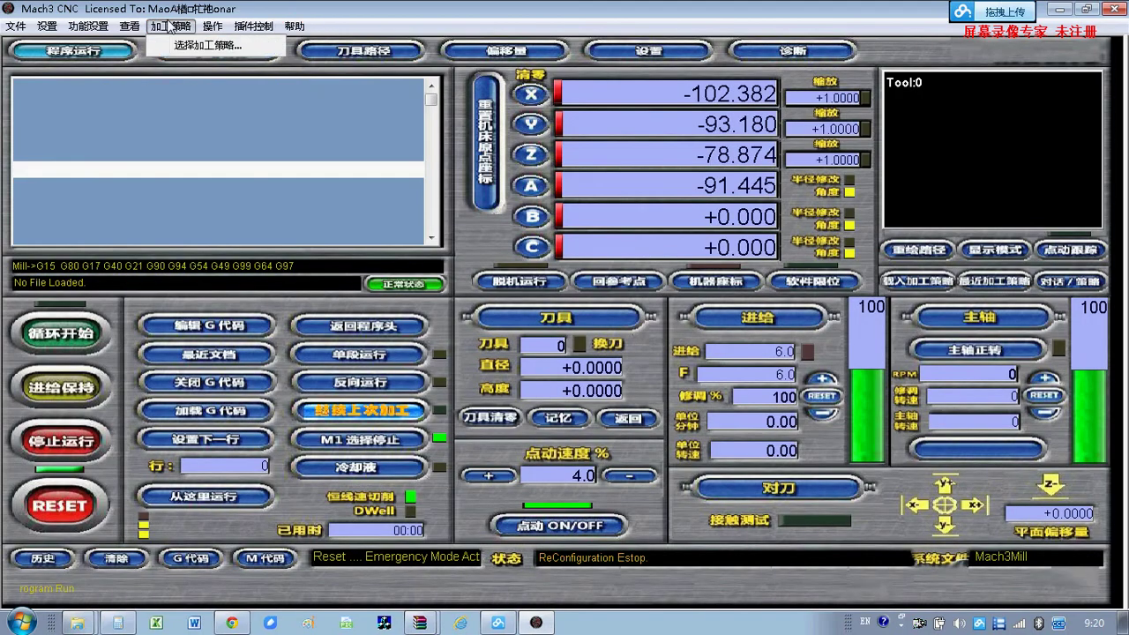
mouse_move(45, 24)
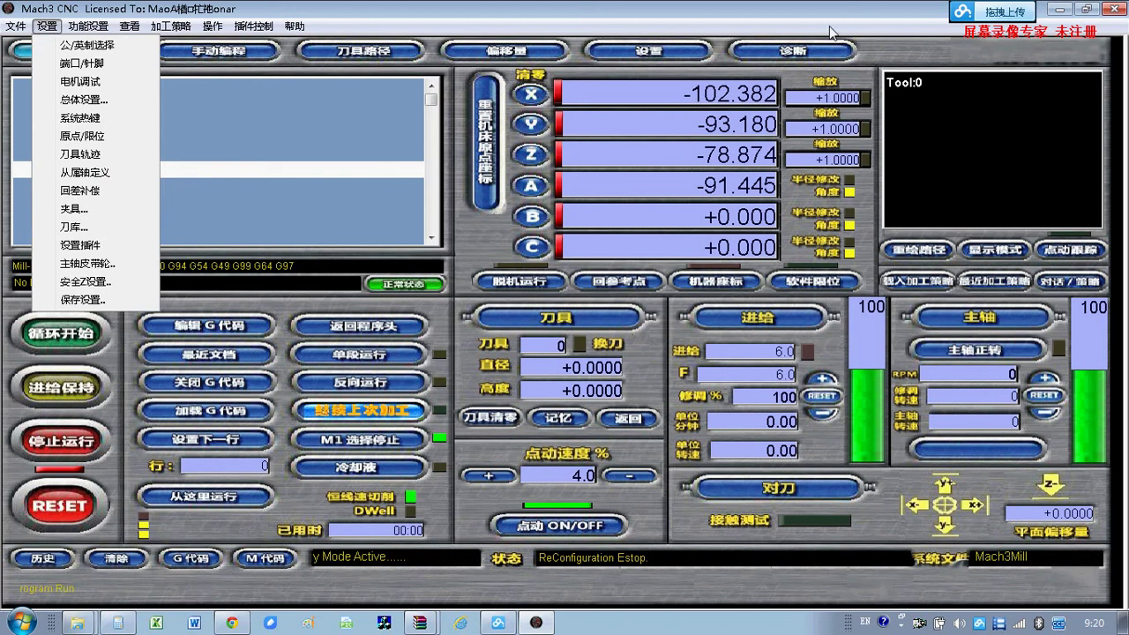
click(1111, 8)
click(535, 345)
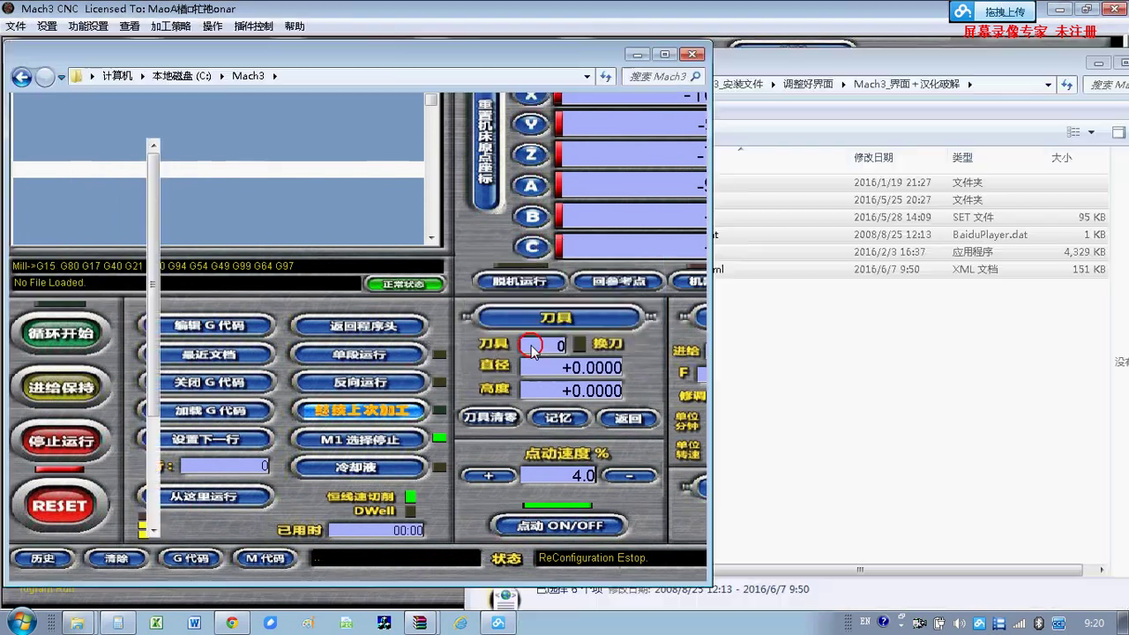
Step: Open the PlugIns folder inside C:\Mach3
click(898, 336)
click(277, 298)
scroll(335, 350, up, 10)
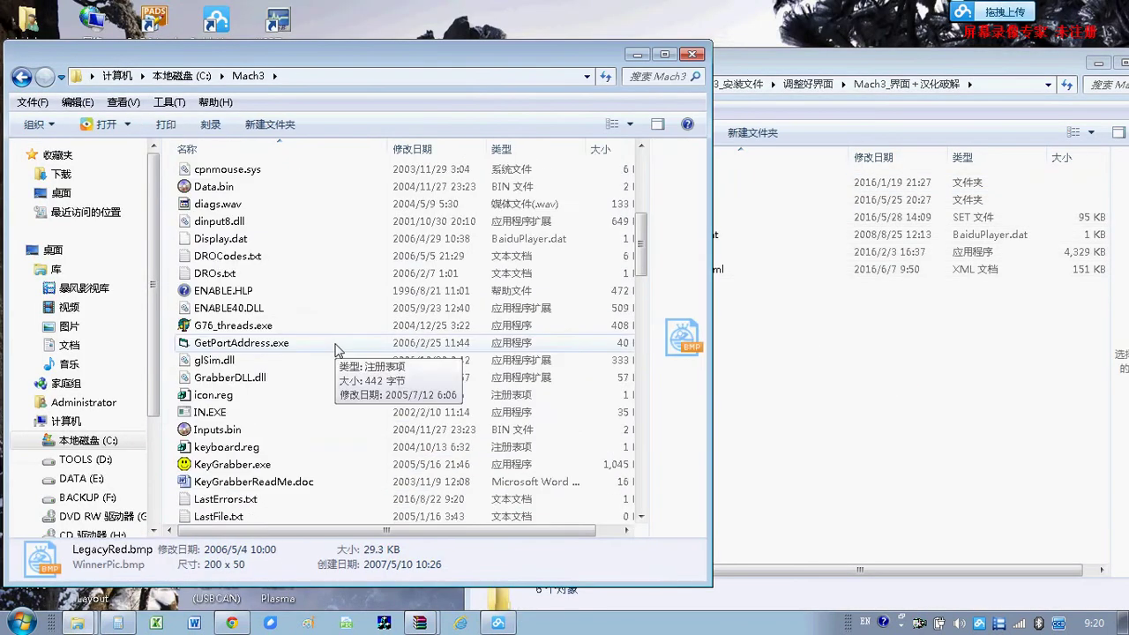
scroll(335, 350, up, 1)
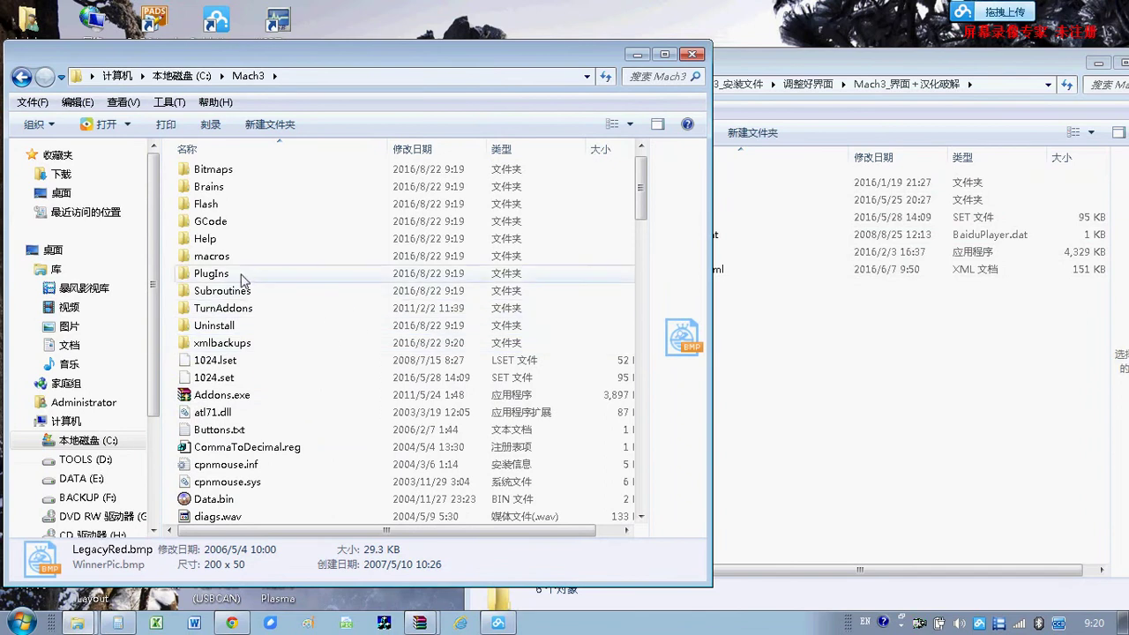
double_click(229, 270)
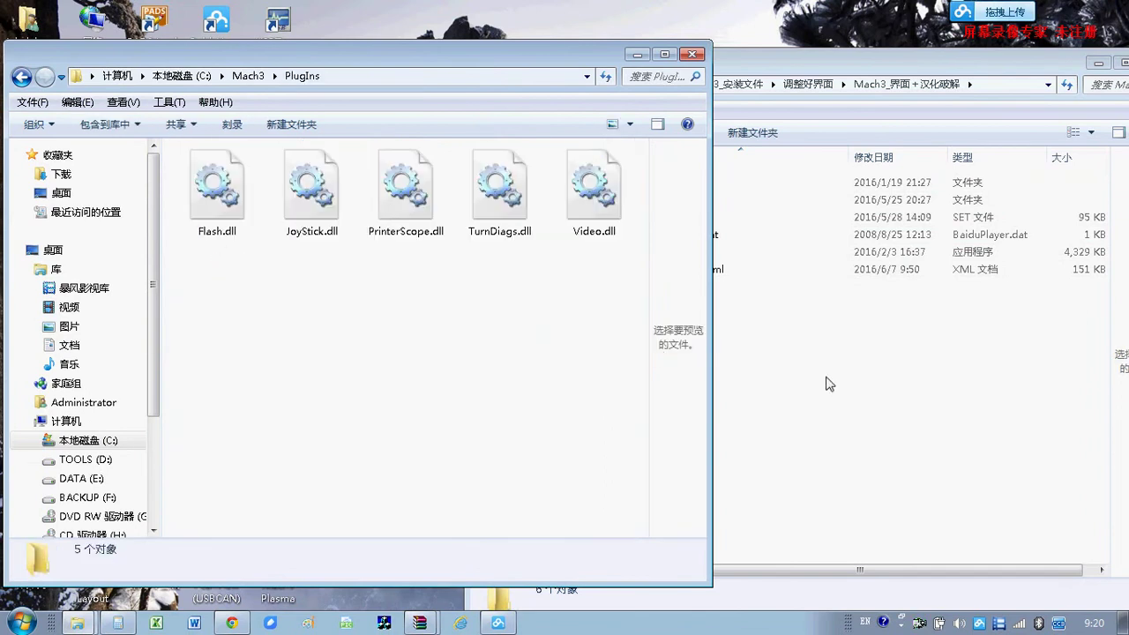
Step: Extract nMotion.dll from nMotionV3.054.zip in the mach3_安装文件 folder into C:\Mach3\PlugIns
click(898, 378)
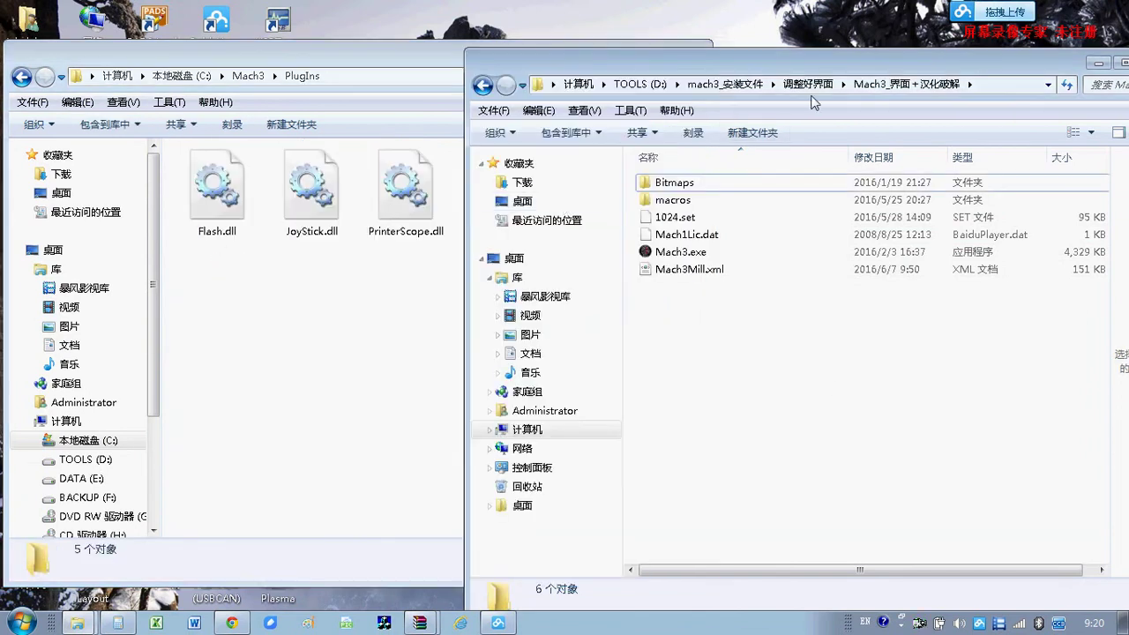
click(721, 83)
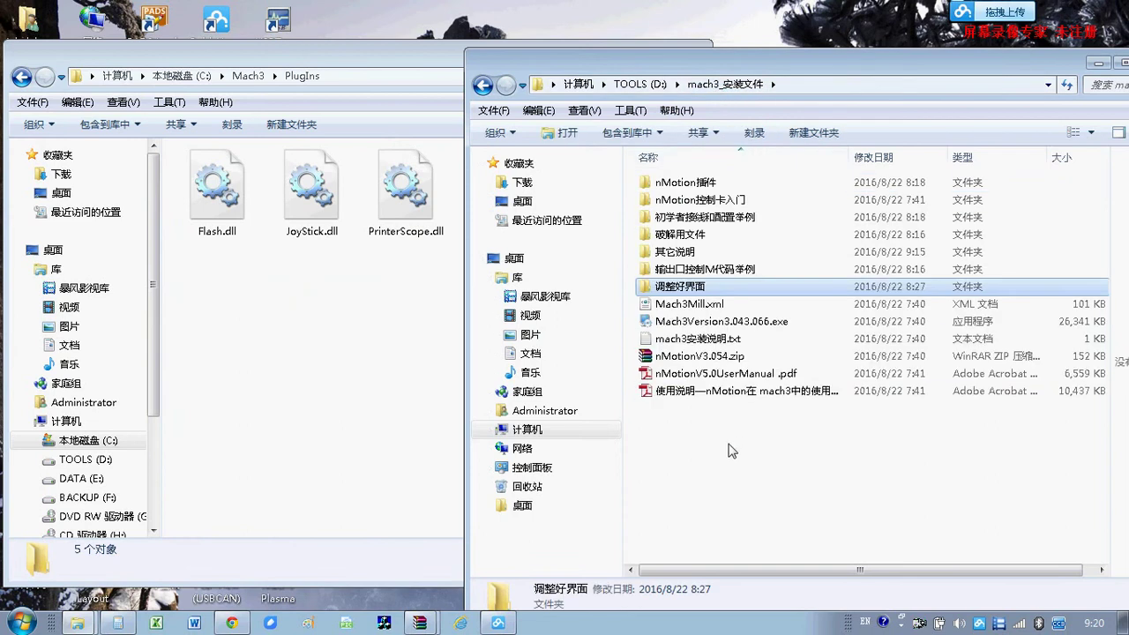
click(686, 356)
double_click(686, 355)
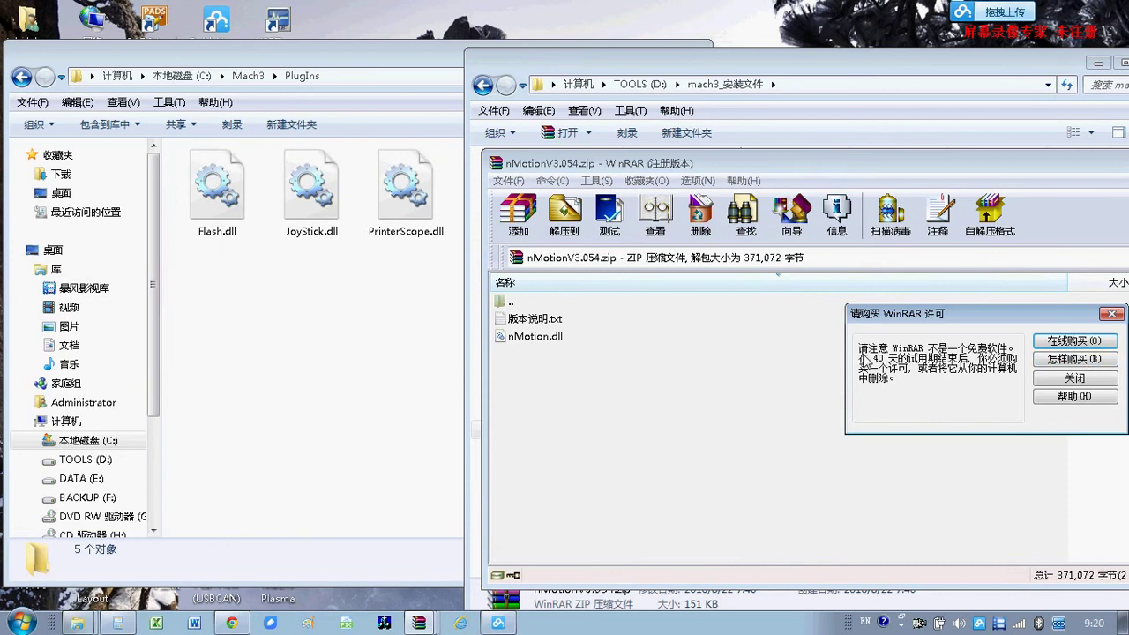
click(1076, 378)
click(535, 336)
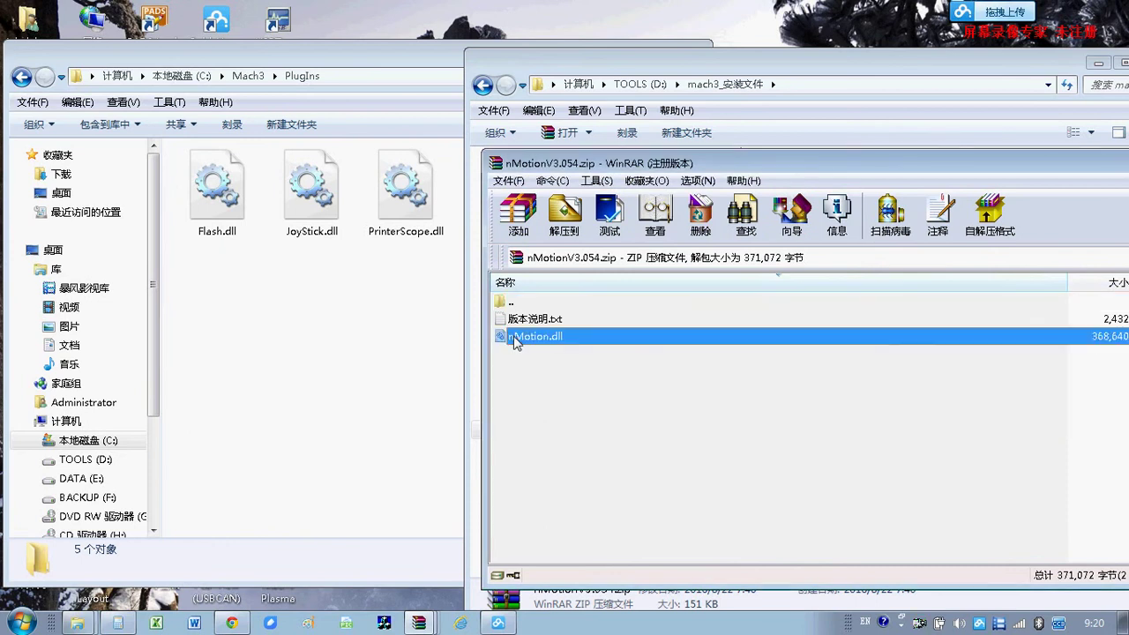
click(264, 371)
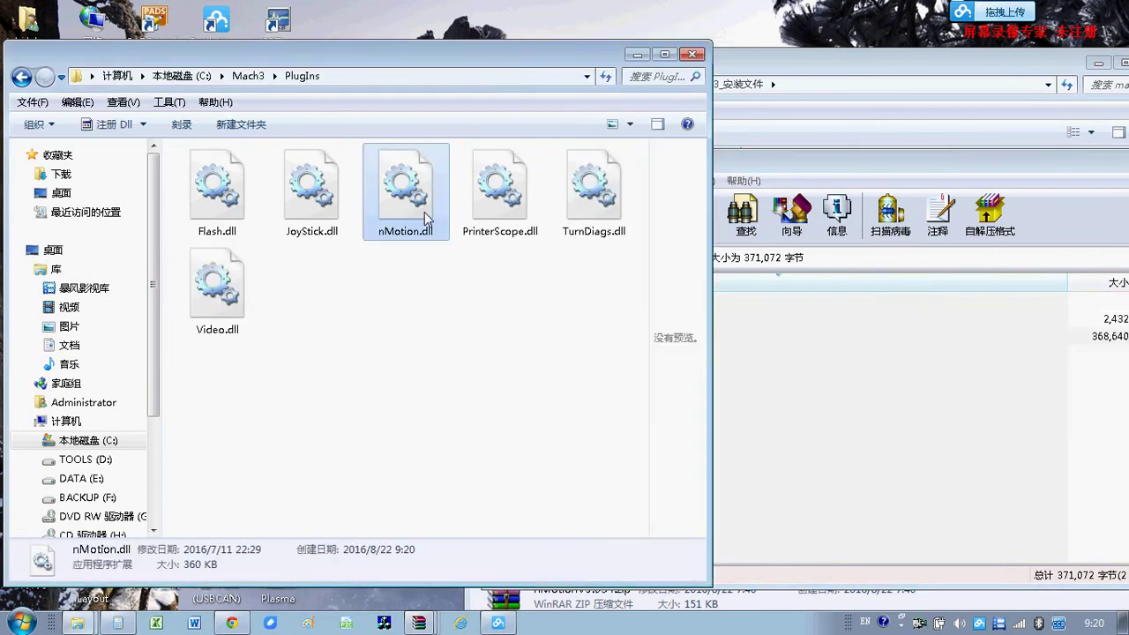
click(473, 380)
click(889, 396)
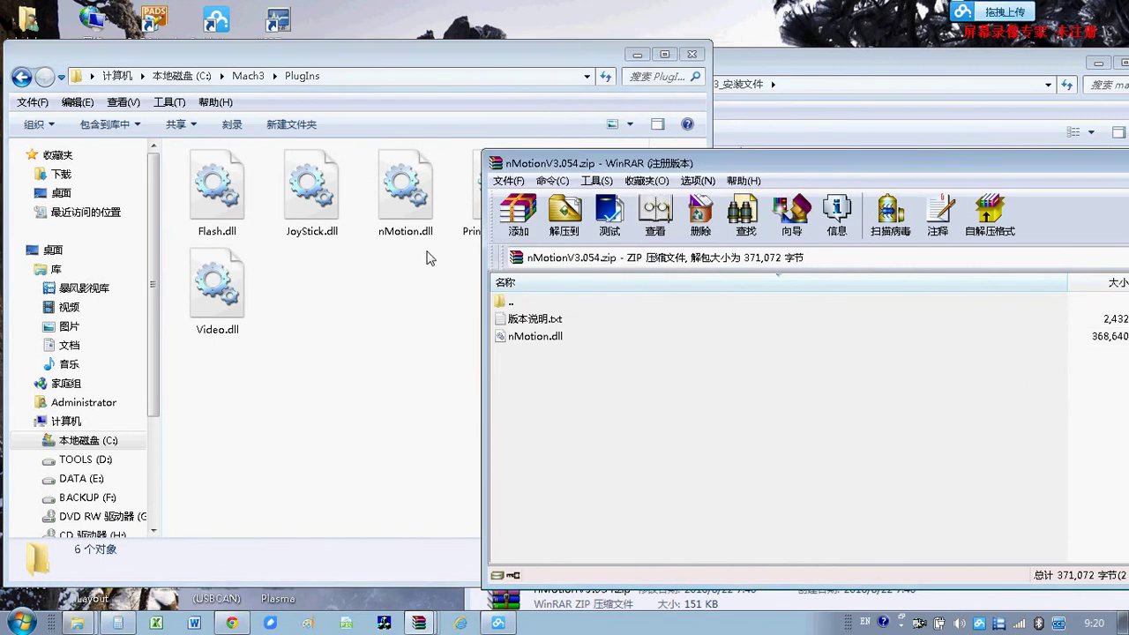
Step: Go back to the C:\Mach3 folder, close the nMotionV3.054.zip archive, and return to the mach3_安装文件 folder
click(428, 253)
click(248, 76)
scroll(291, 383, down, 18)
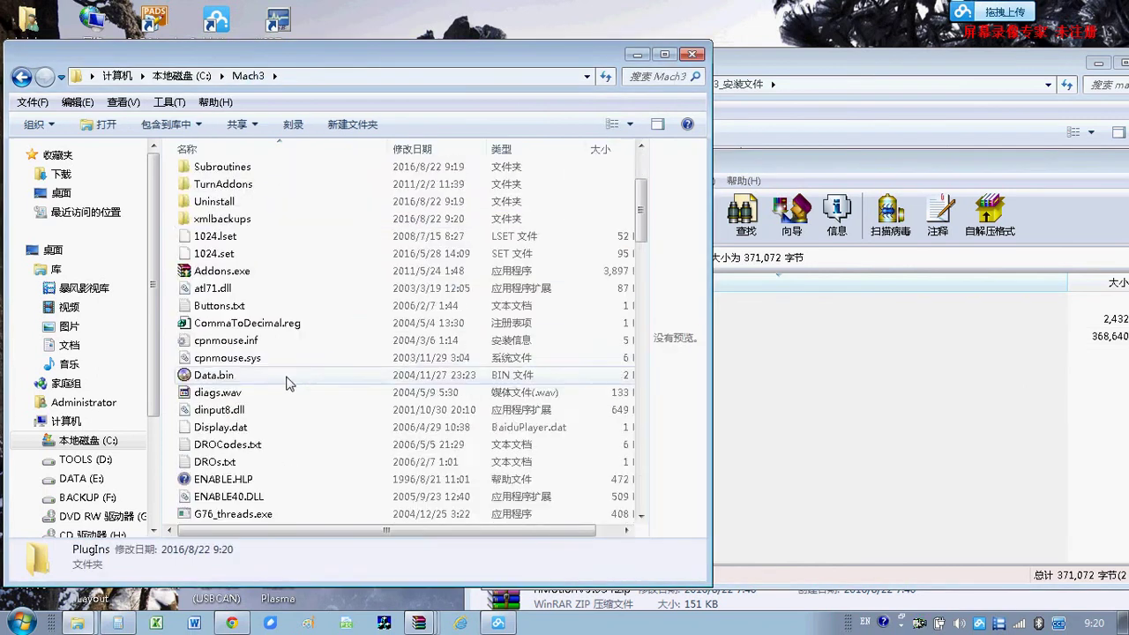
click(874, 398)
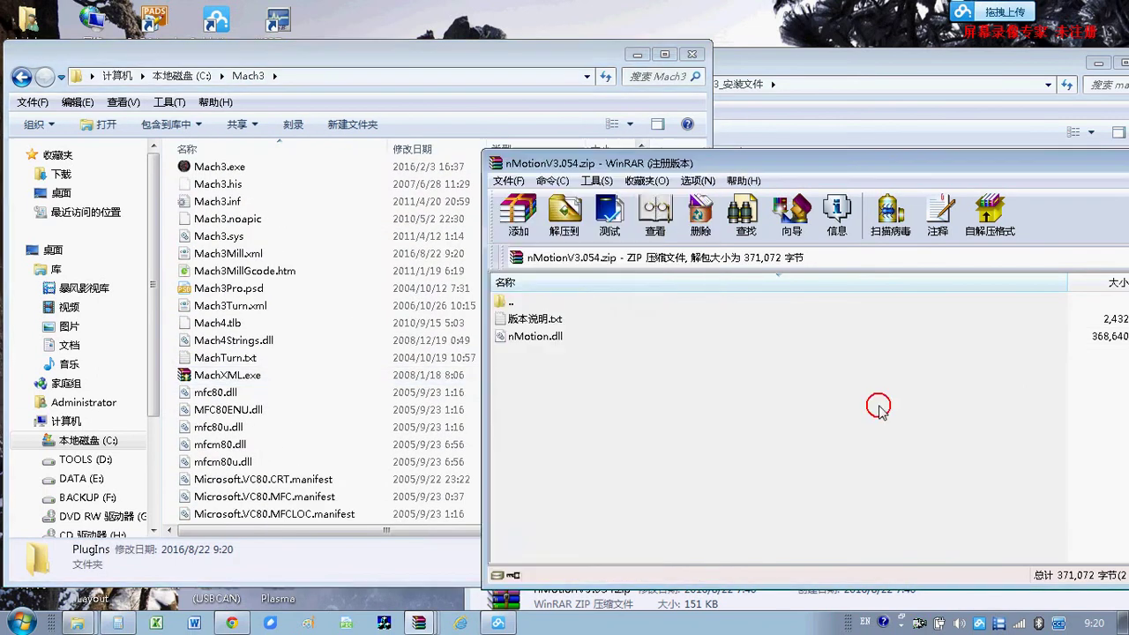
drag(1030, 172, 428, 292)
click(924, 283)
click(791, 470)
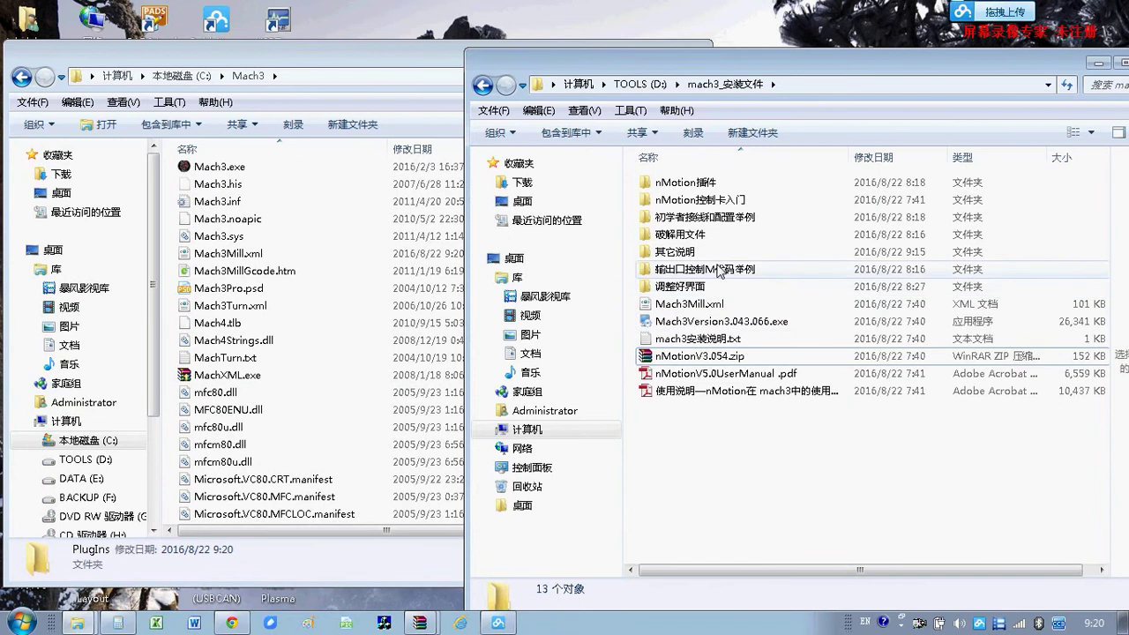
Step: Copy Mach3Mill.xml from the 初学者接线和配置举例 folder into C:\Mach3, replacing the existing file
double_click(731, 217)
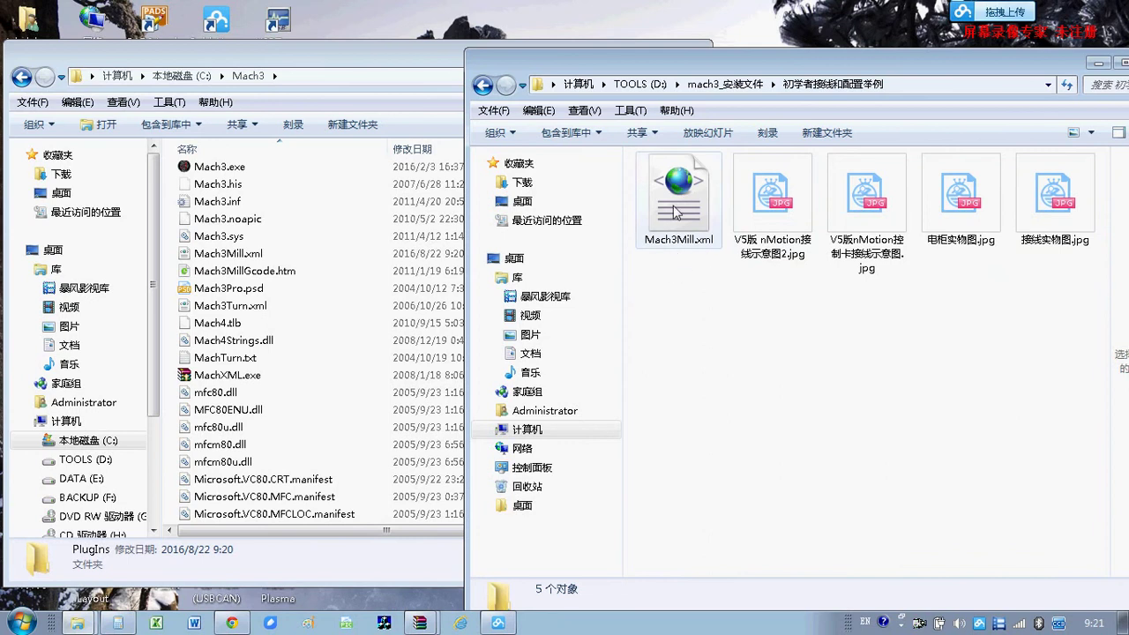
drag(683, 200, 301, 434)
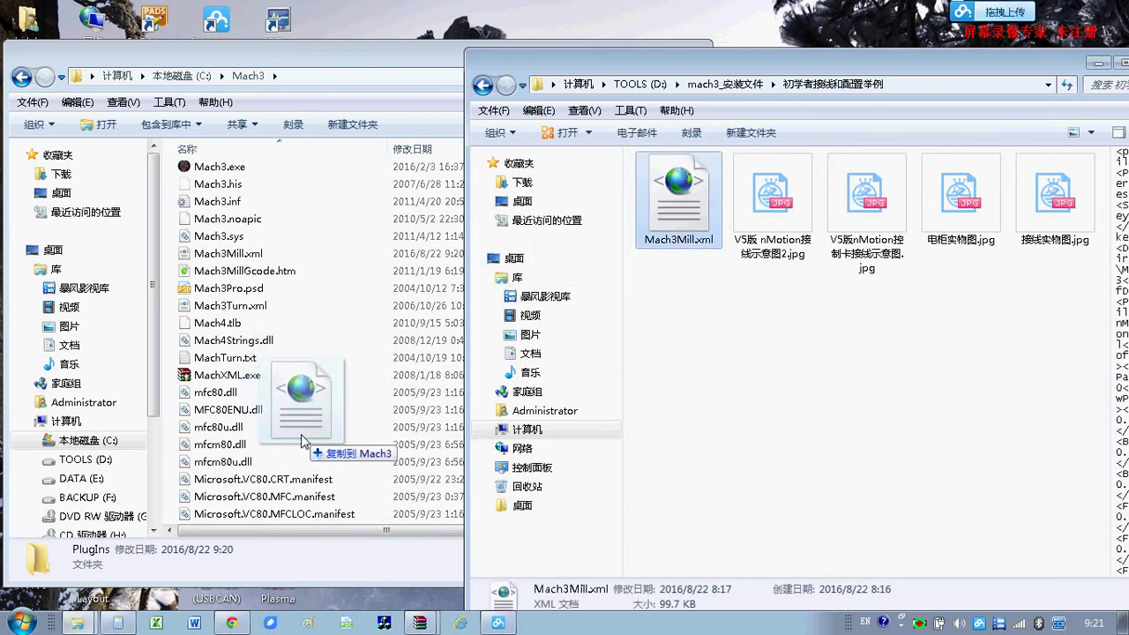
drag(301, 434, 301, 436)
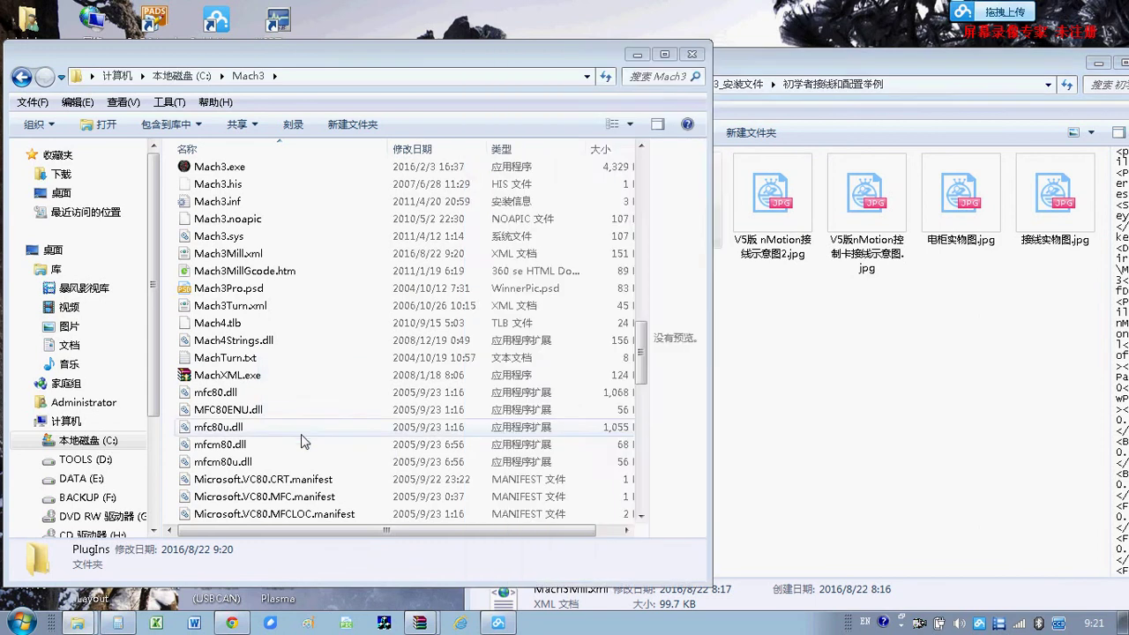
click(520, 243)
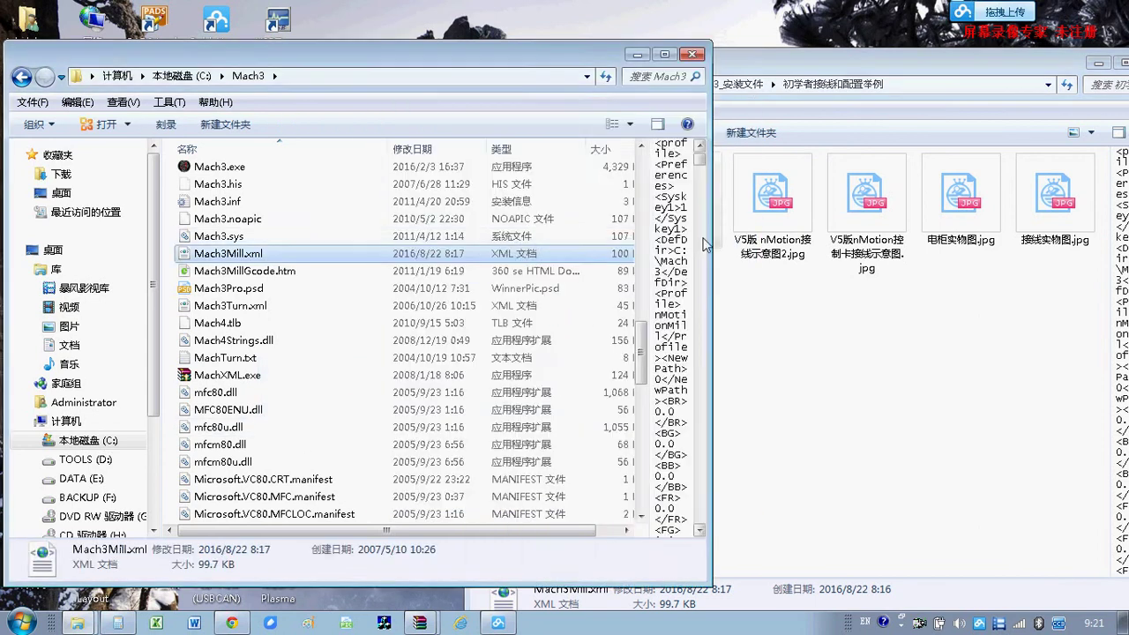
Step: Run Mach3.exe from C:\Mach3 with the Mach3Mill profile and check the nMotion Usb Server status
click(233, 170)
double_click(234, 170)
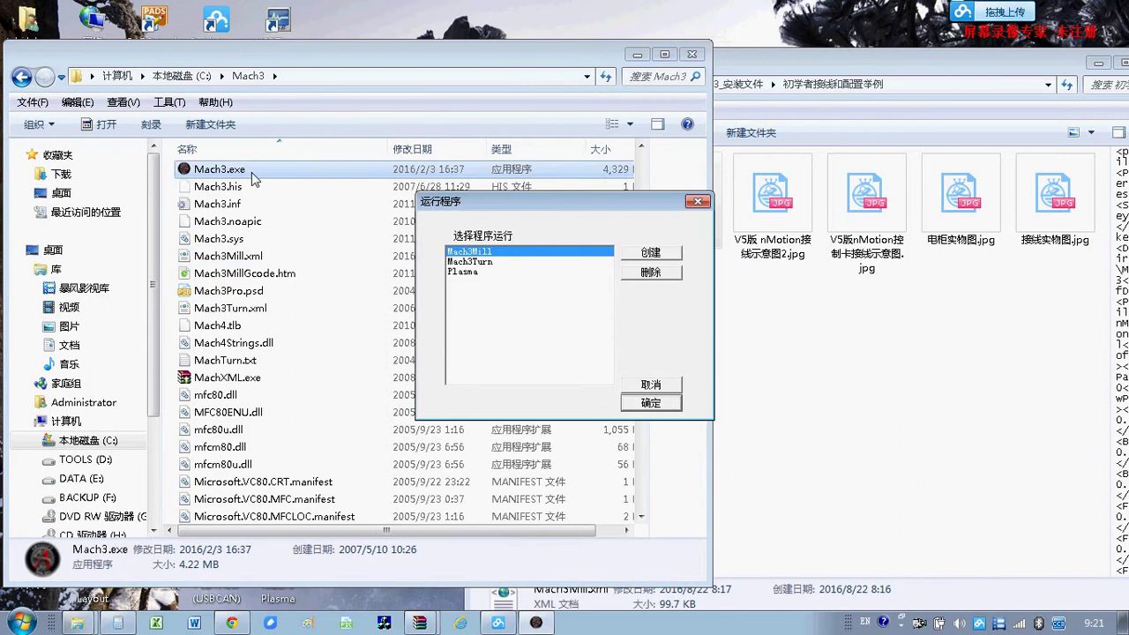
click(659, 404)
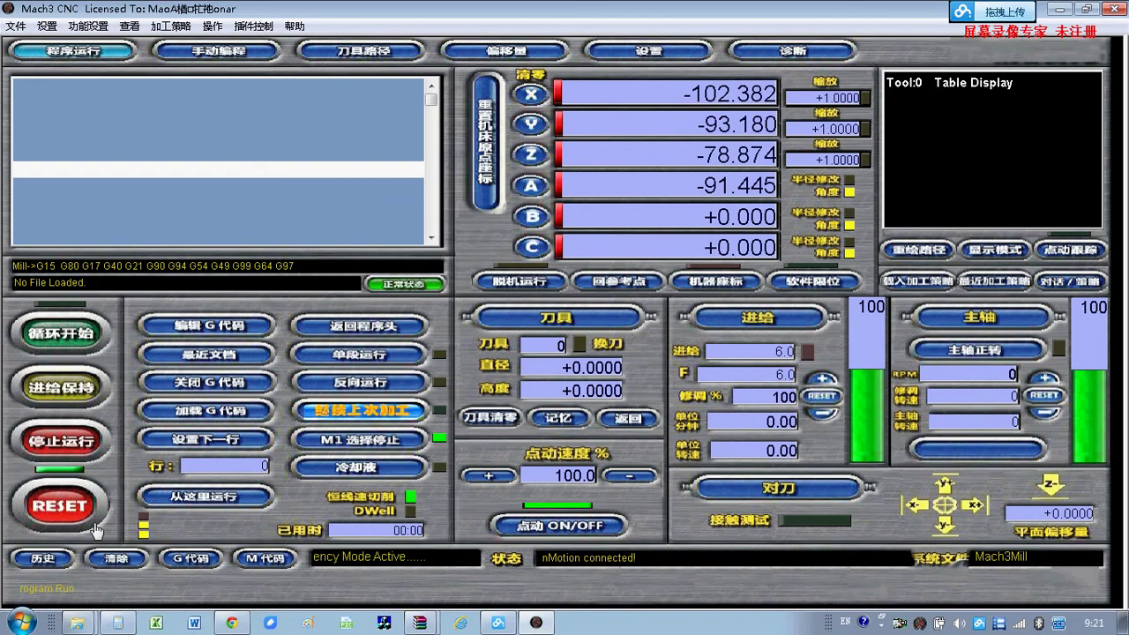
double_click(941, 623)
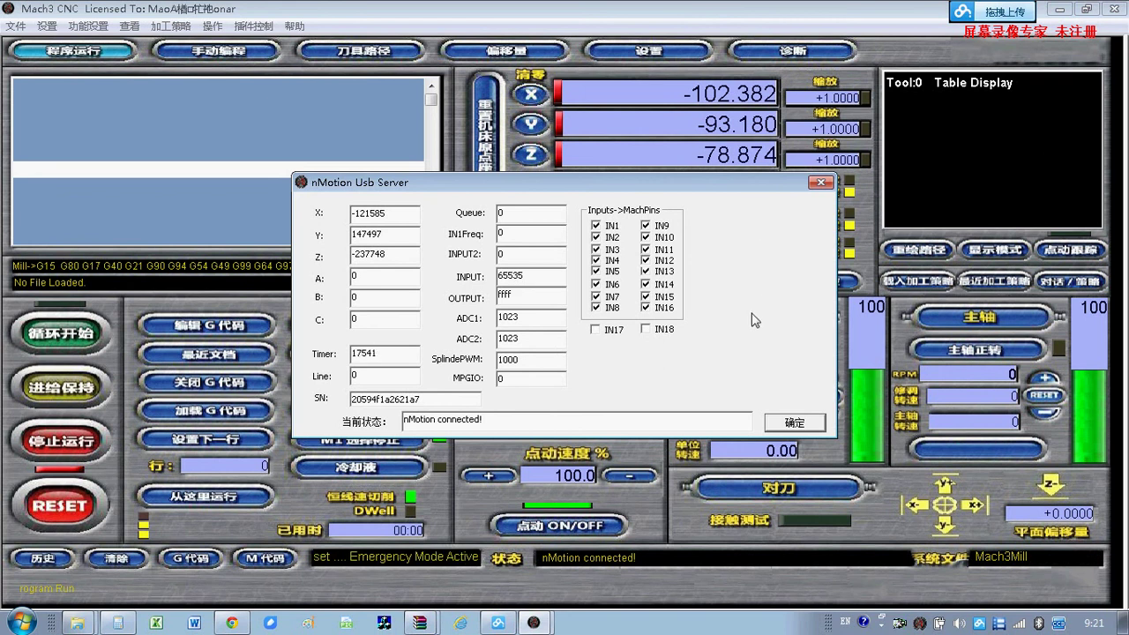
click(794, 423)
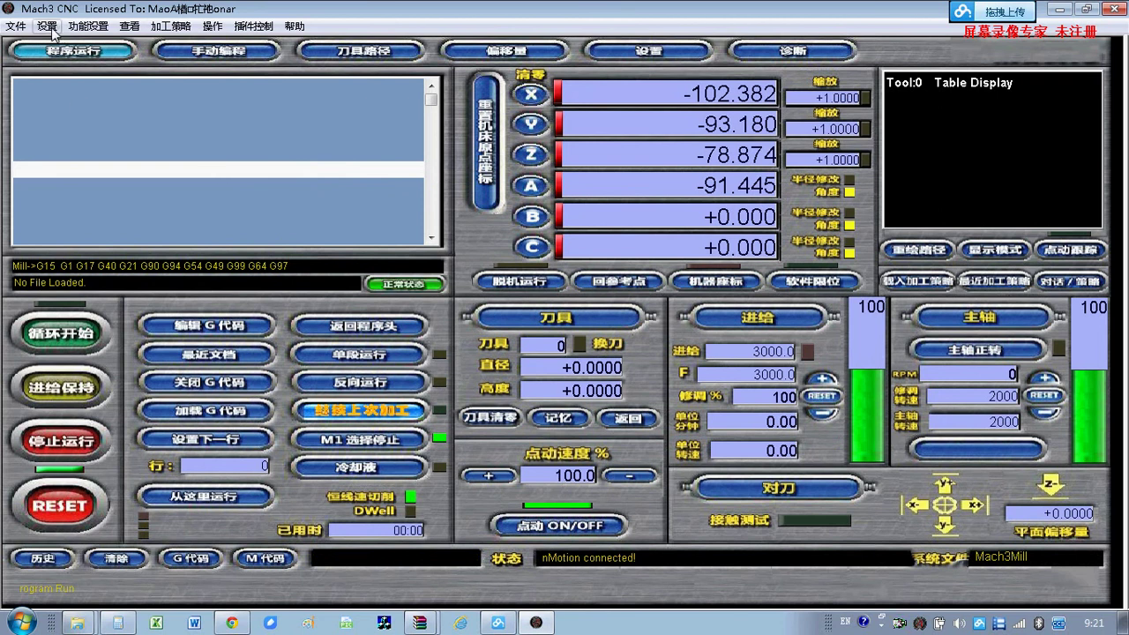
Step: In the motor outputs of the Ports & Pins configuration, enable Step Low Active for the X, Y, Z, A, B and C axes
click(48, 26)
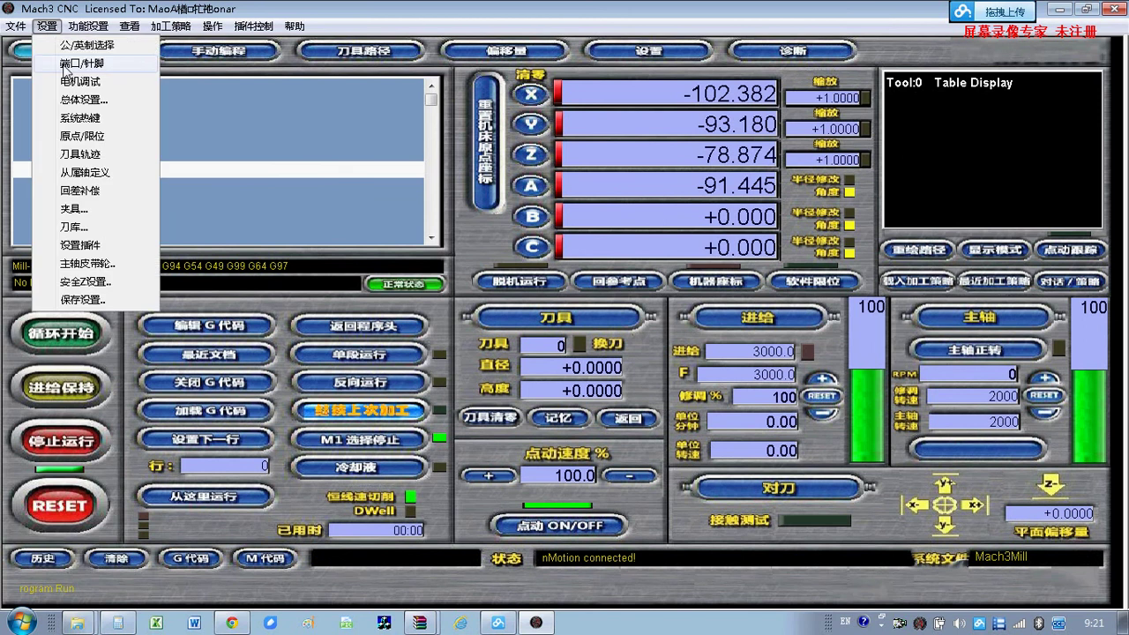
click(65, 64)
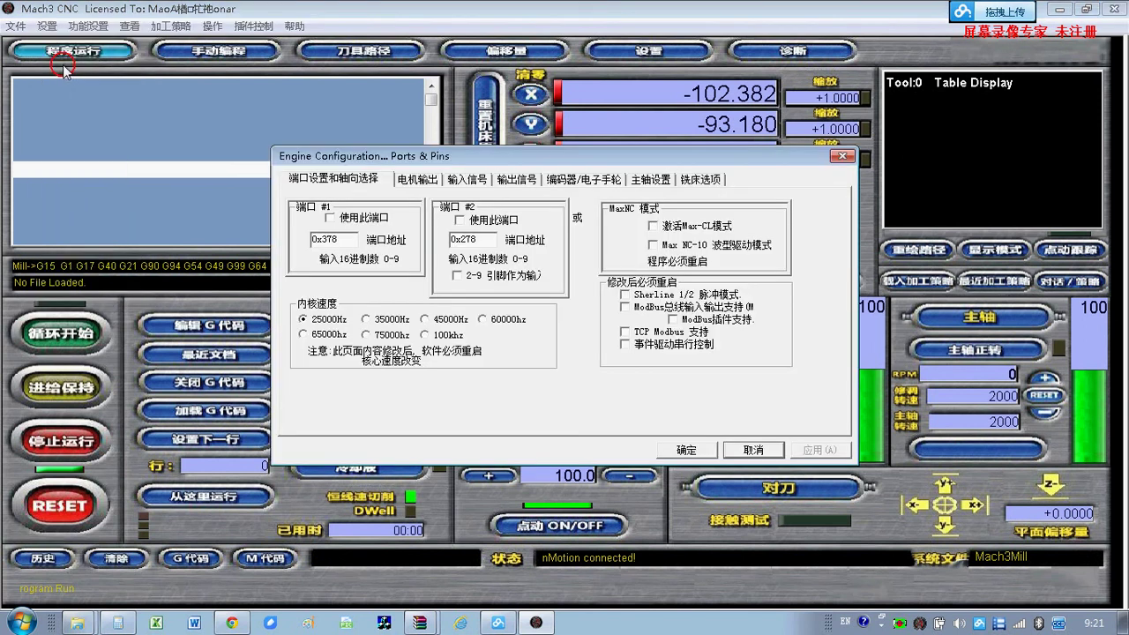
click(416, 181)
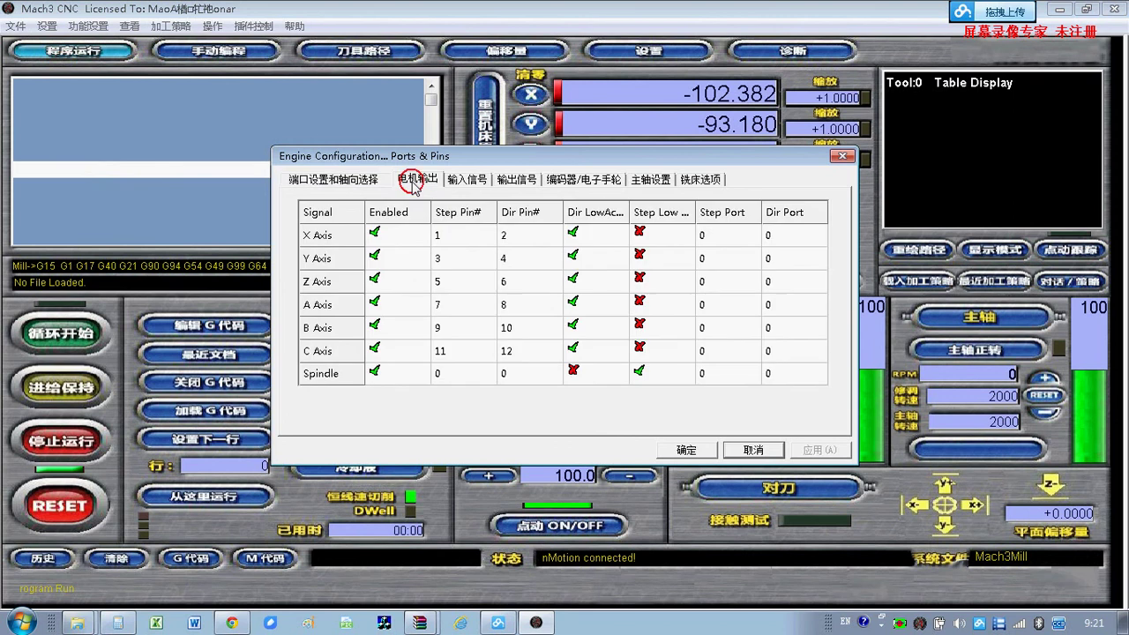
click(349, 182)
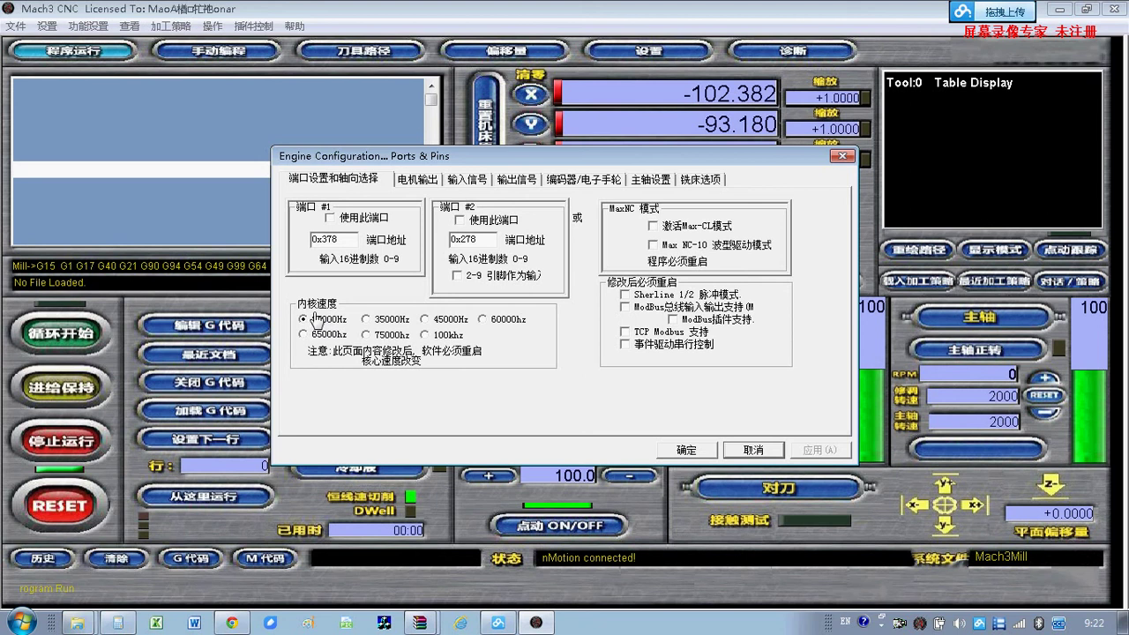
click(422, 180)
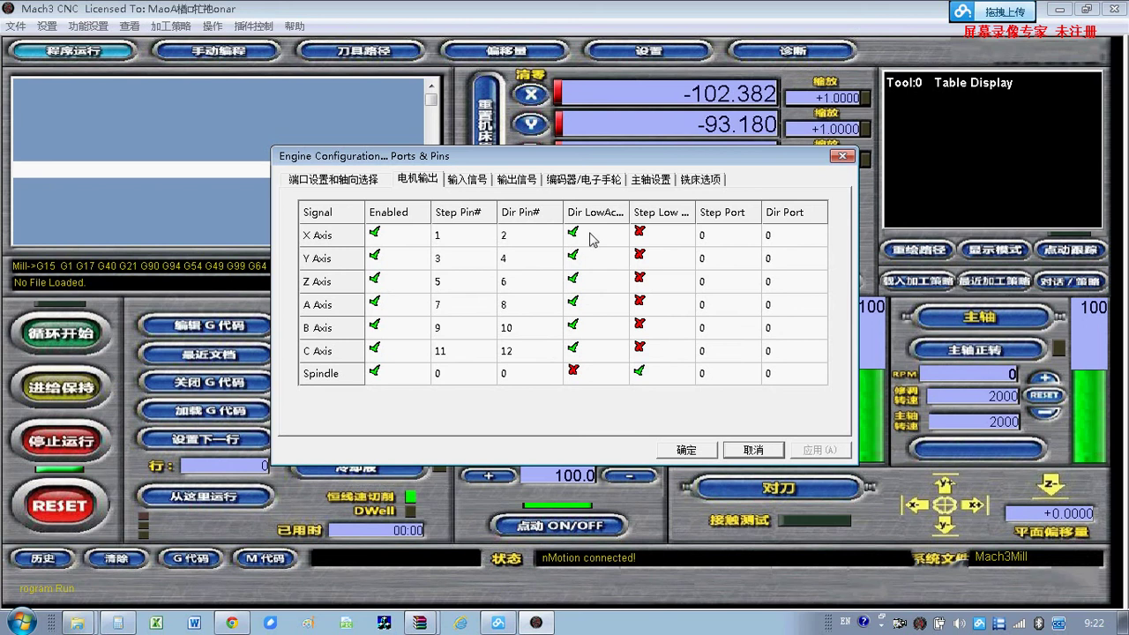
click(648, 234)
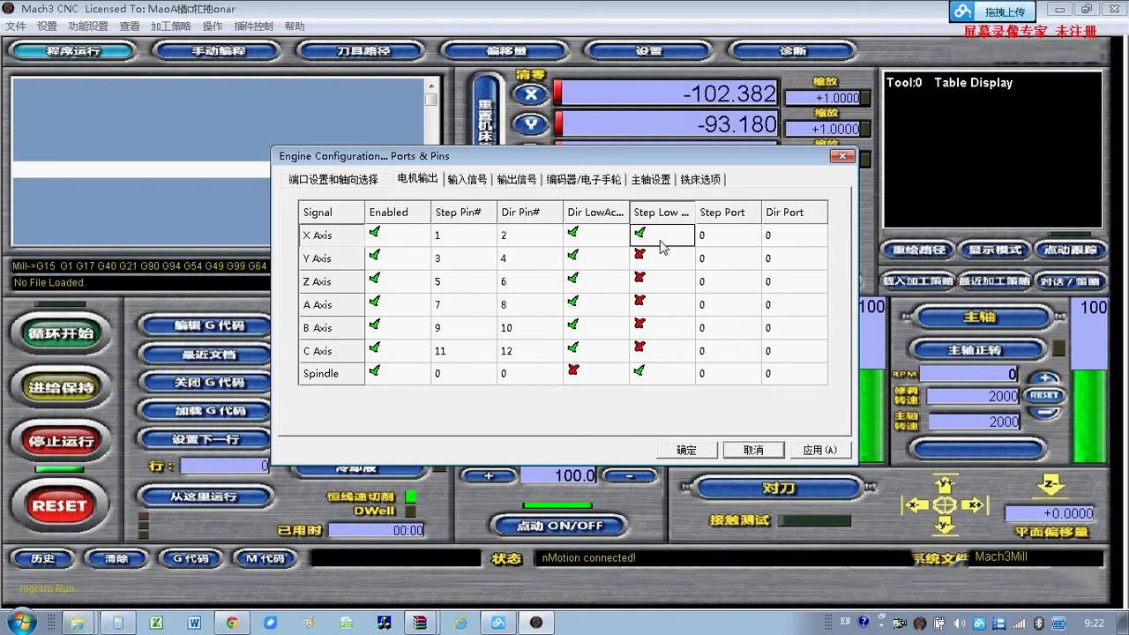
click(662, 256)
click(660, 280)
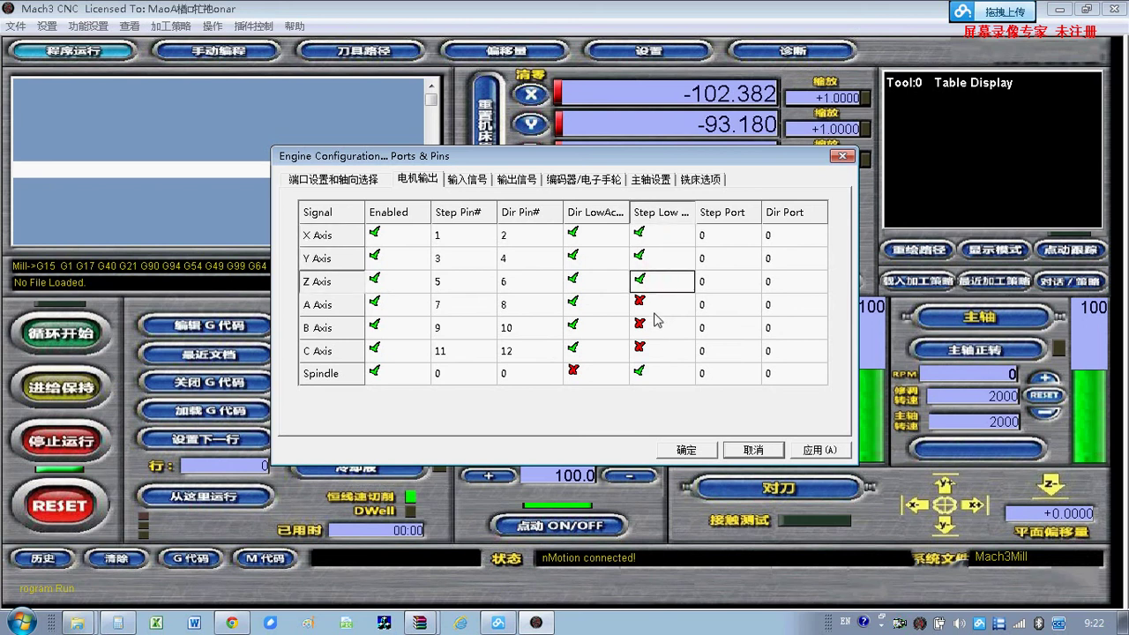
click(661, 304)
click(660, 325)
click(654, 347)
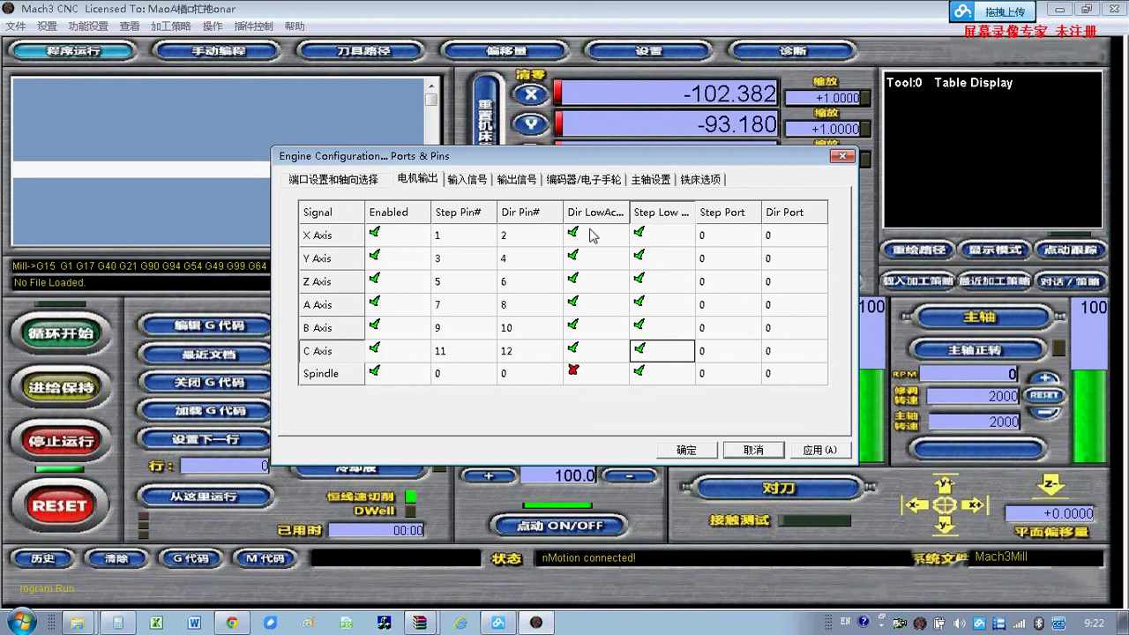
Step: Widen the Dir LowActive column, disable that option for the X and Y axes, and apply the motor output settings
drag(631, 212, 645, 212)
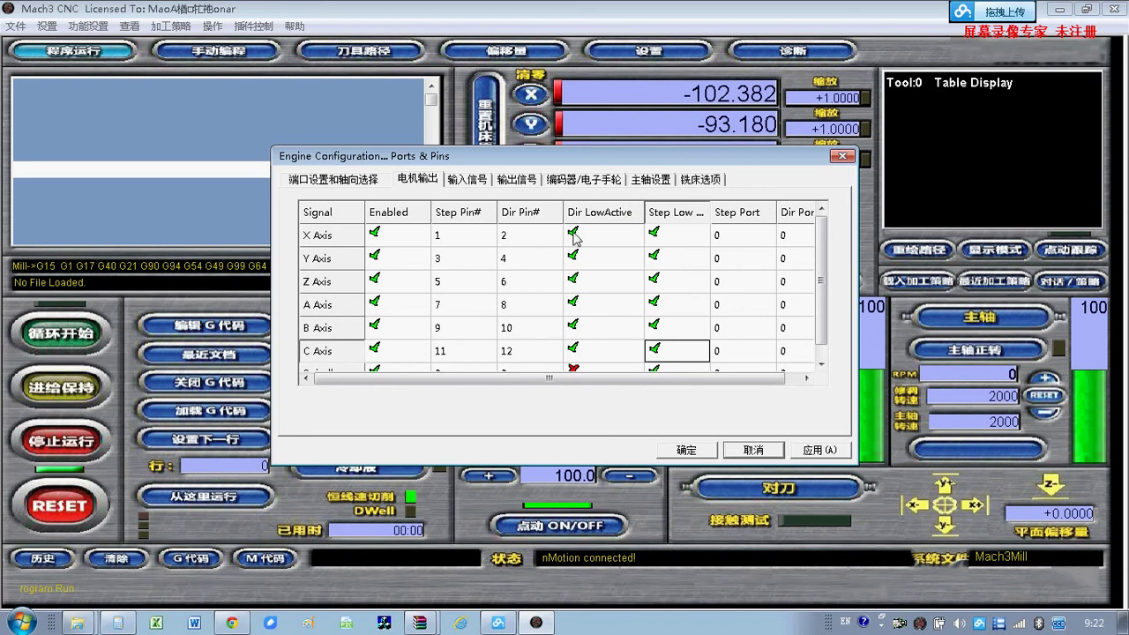
double_click(572, 234)
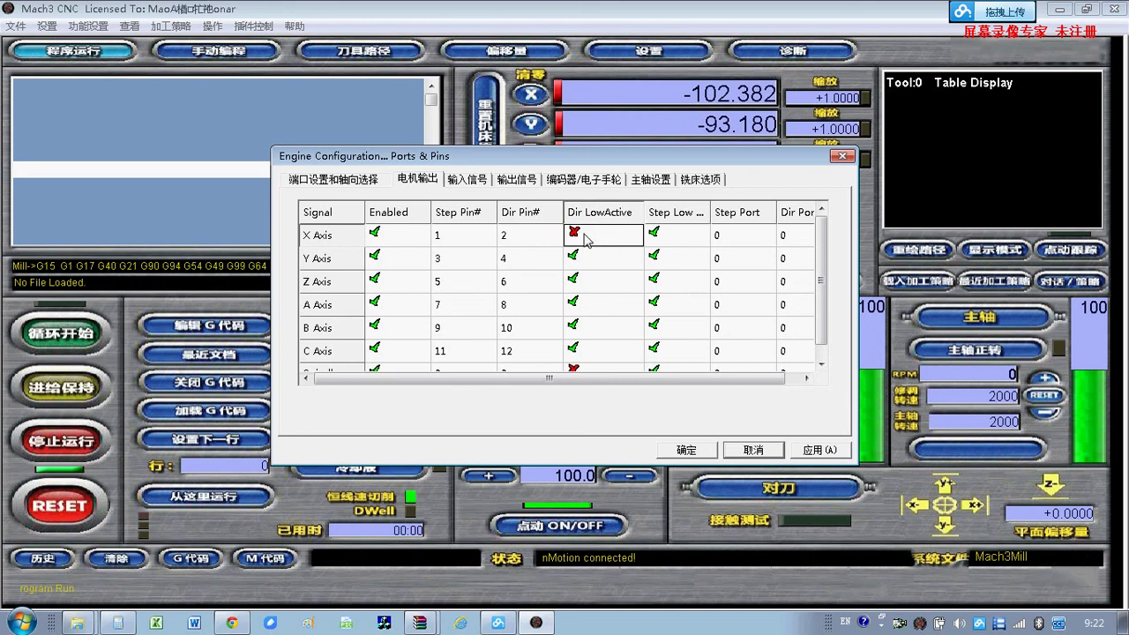
double_click(607, 260)
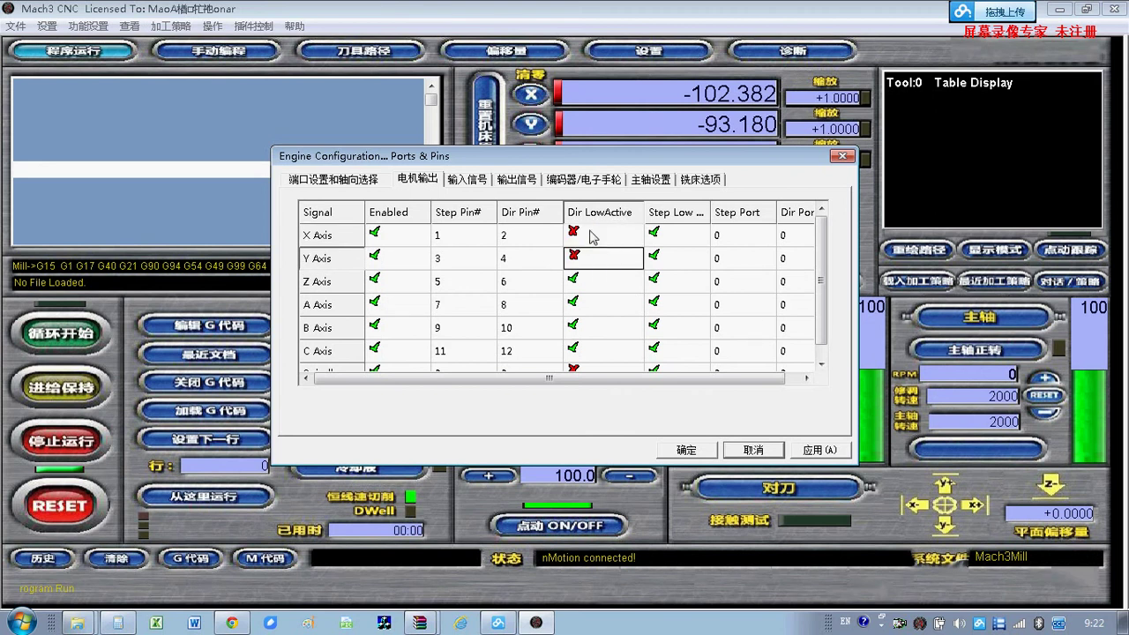
click(823, 451)
Step: Show the input signal settings and open the wiring diagram V5版 nMotion接线示意图2.jpg from the 初学者接线和配置举例 folder
click(467, 179)
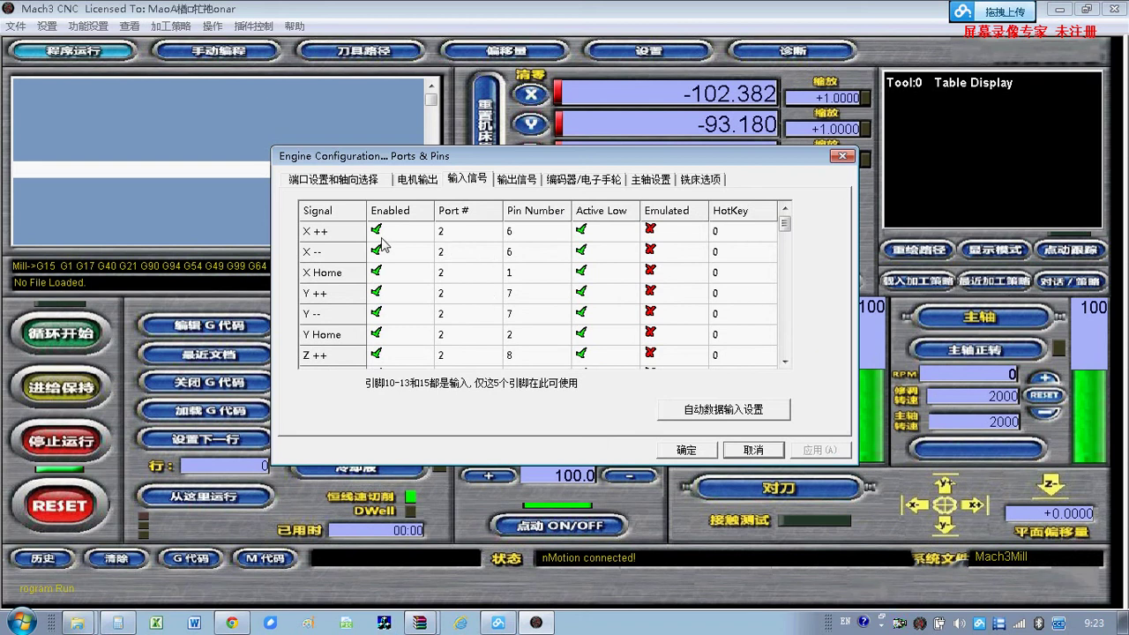
click(79, 621)
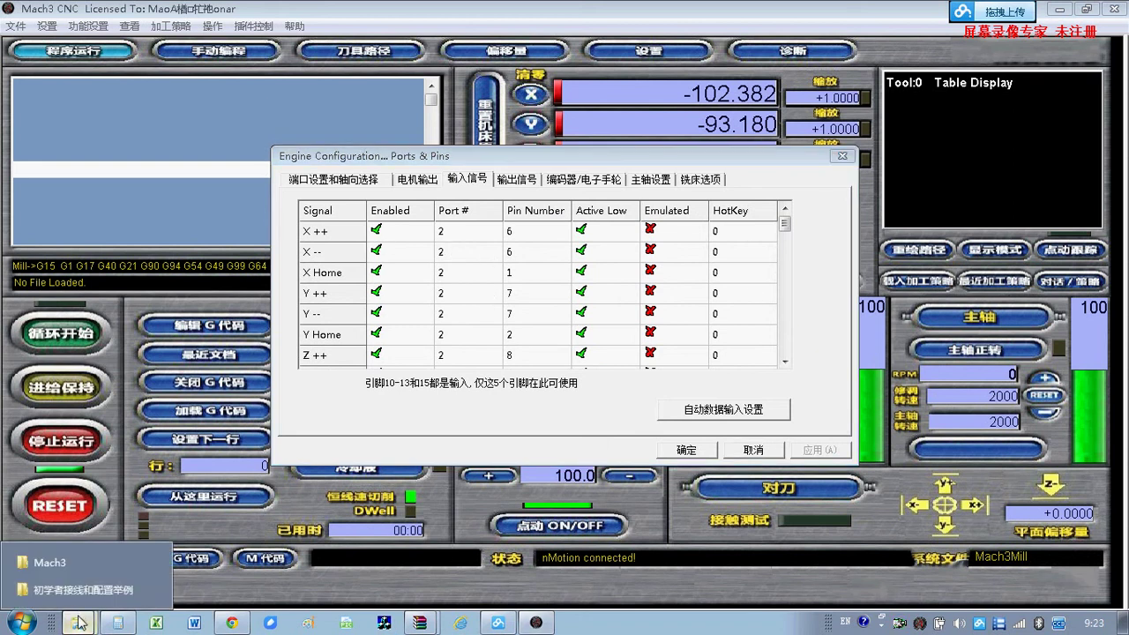
click(79, 590)
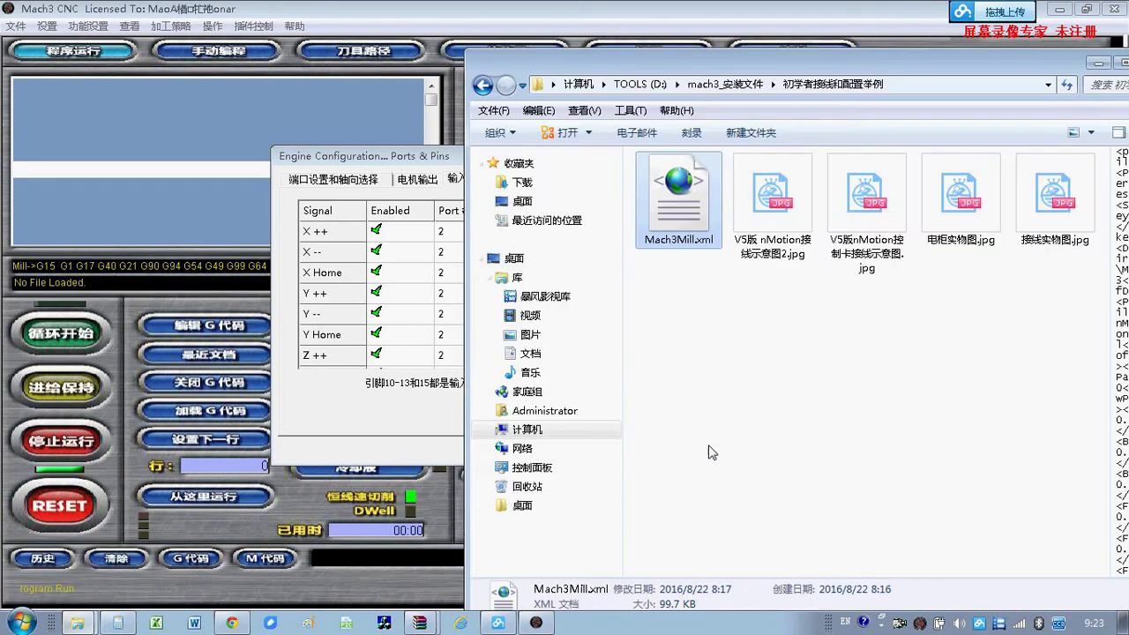
click(832, 401)
double_click(781, 194)
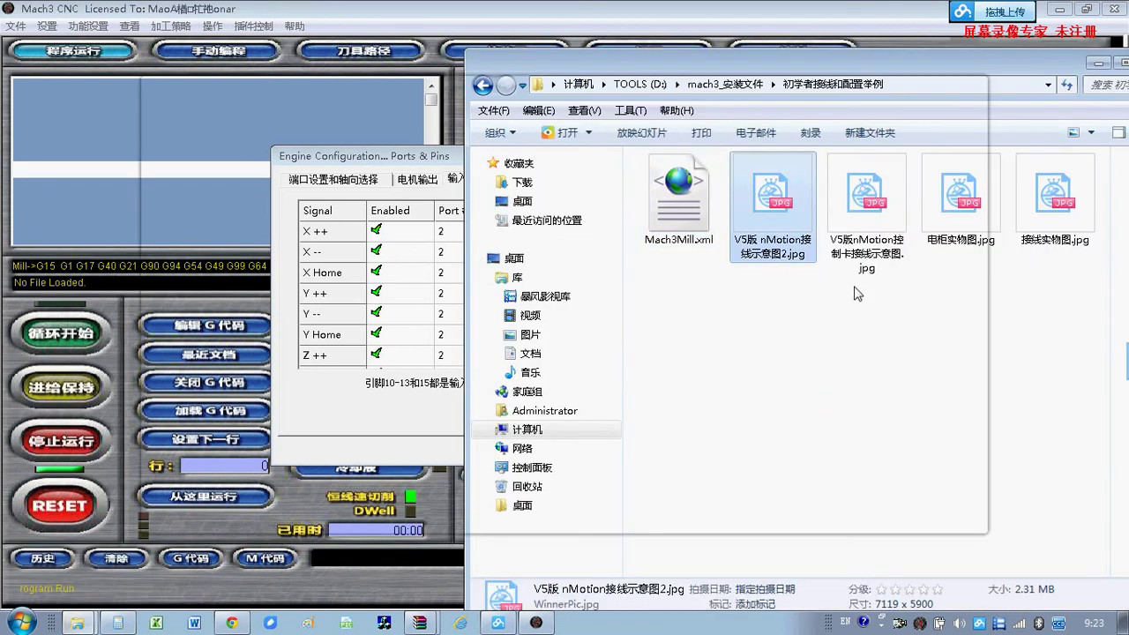
Step: Examine the wiring diagram's input terminals, following the connections of the home switches, limit switches, emergency stop and the In10 wire
scroll(682, 333, up, 1)
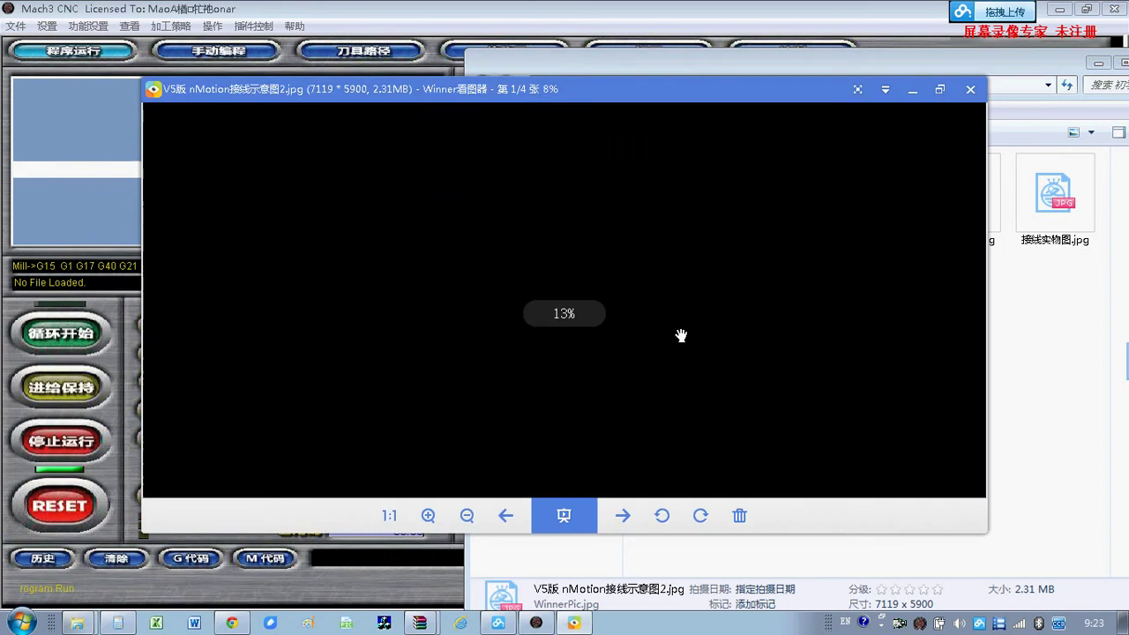
scroll(679, 331, up, 5)
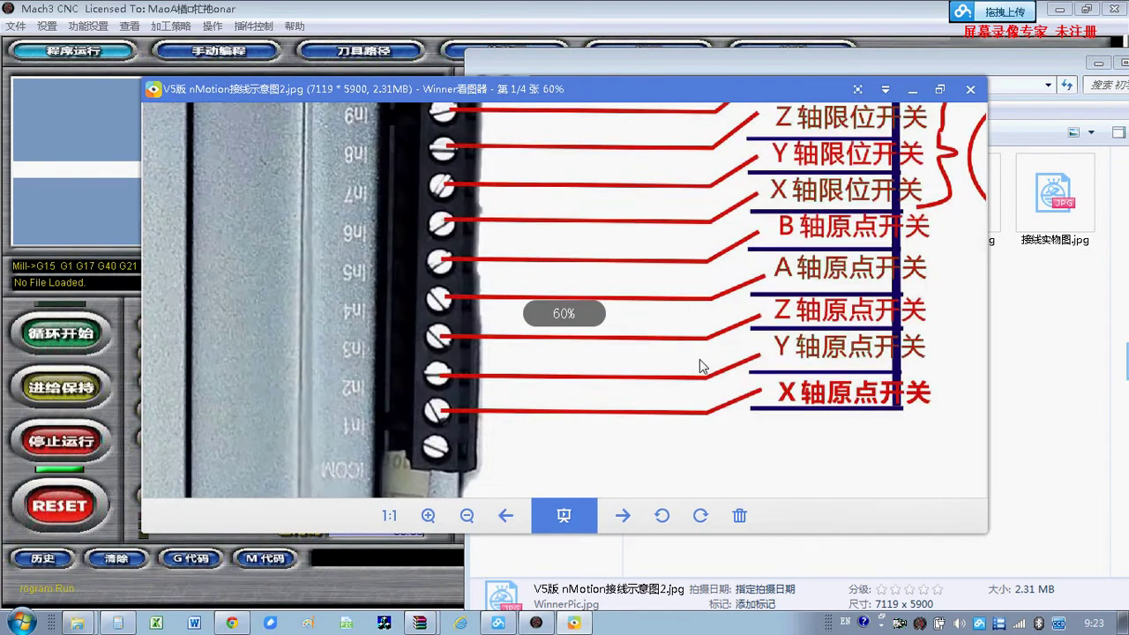
scroll(699, 359, down, 2)
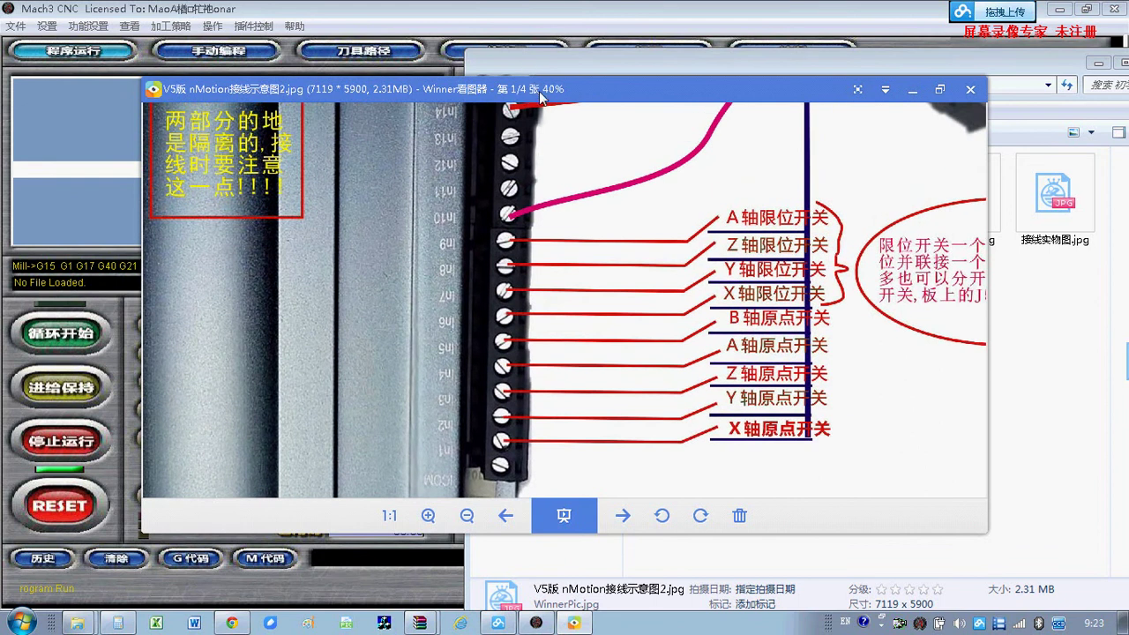
drag(717, 97, 884, 97)
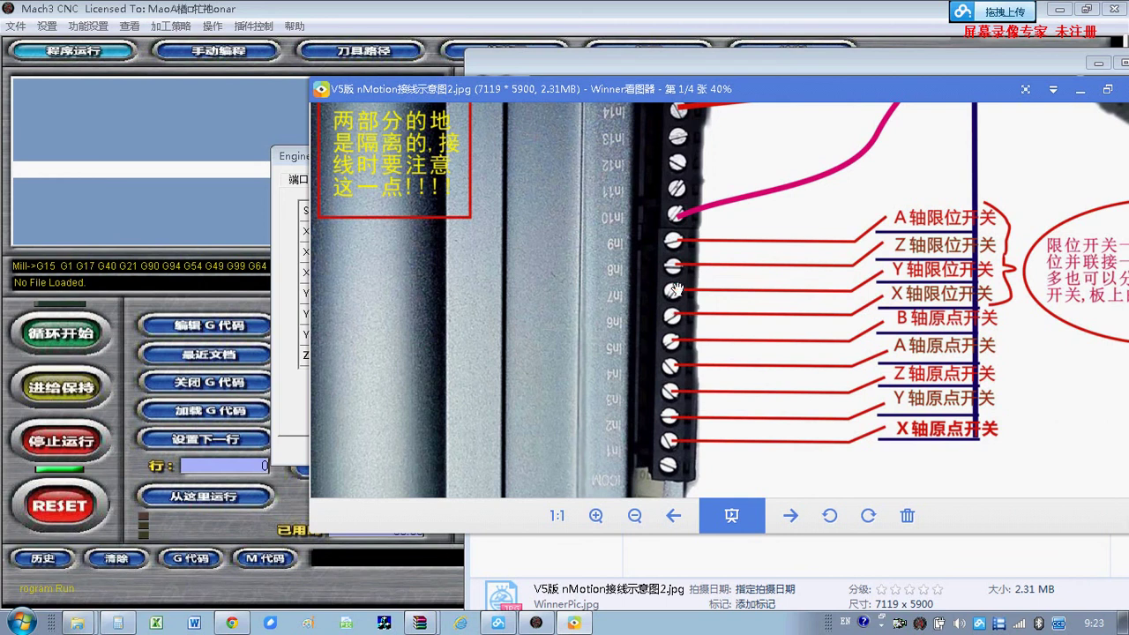
drag(922, 250, 760, 304)
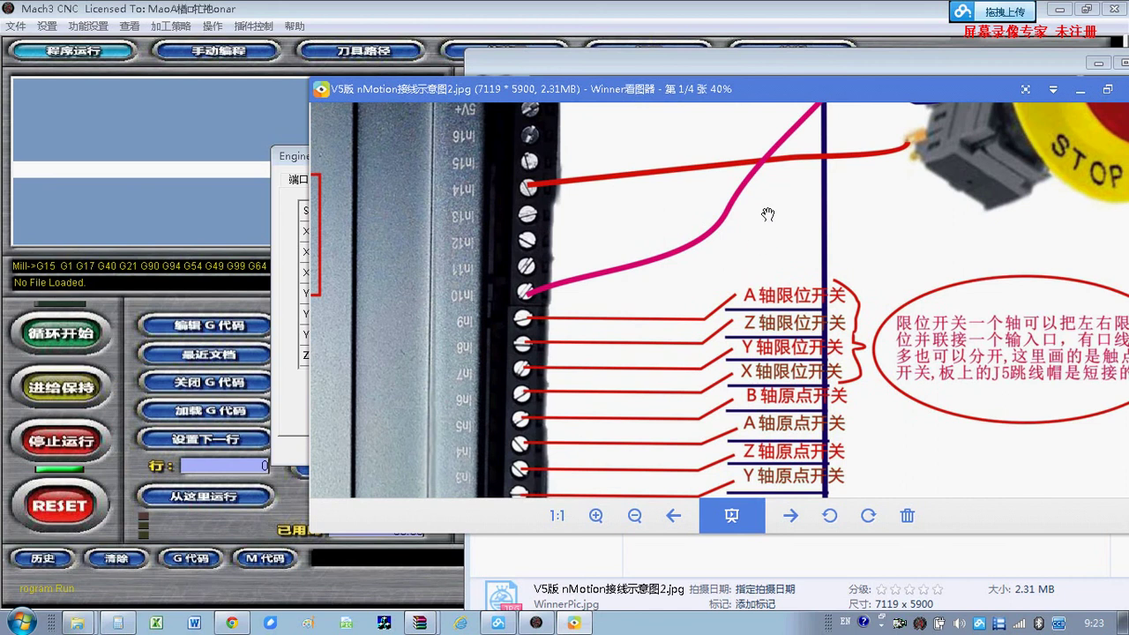
drag(759, 232, 797, 354)
scroll(789, 255, down, 1)
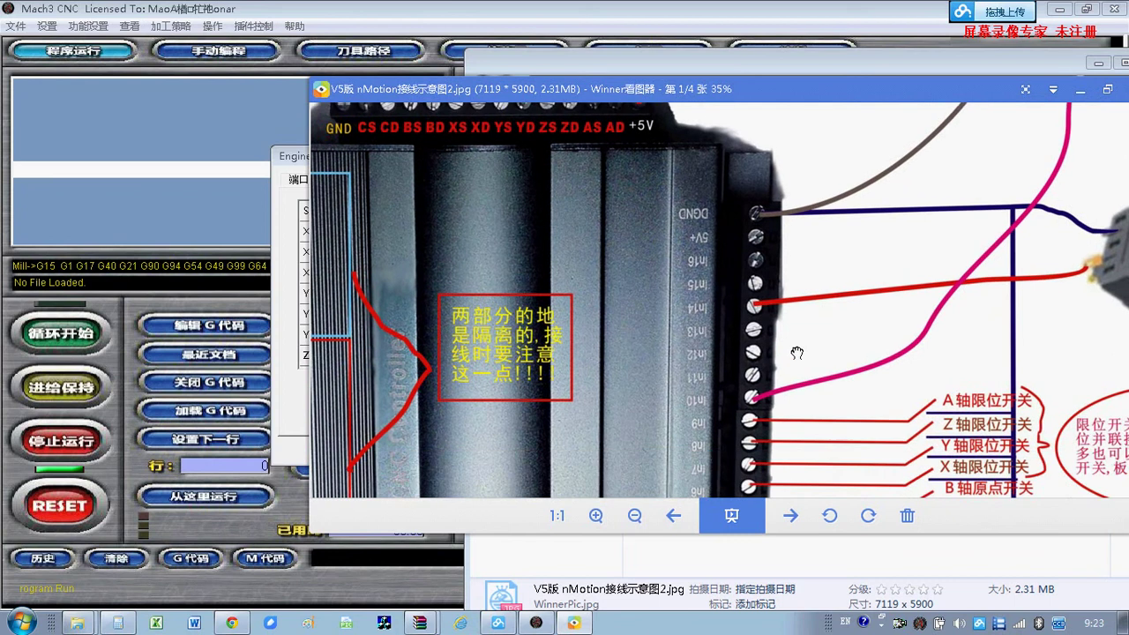
drag(855, 321, 713, 402)
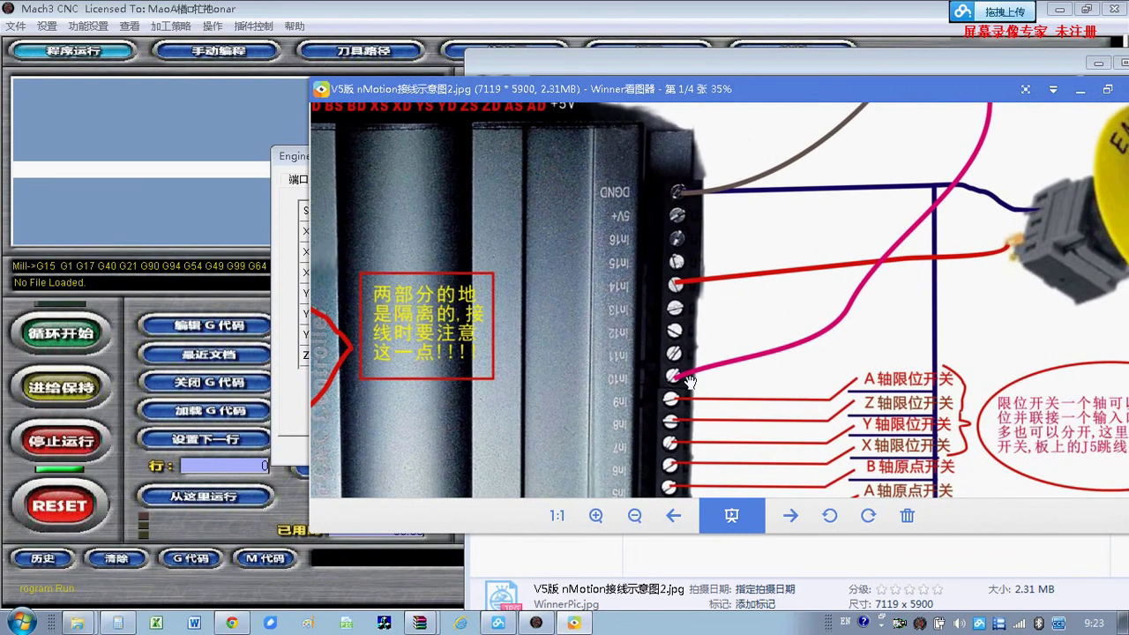
scroll(751, 373, up, 5)
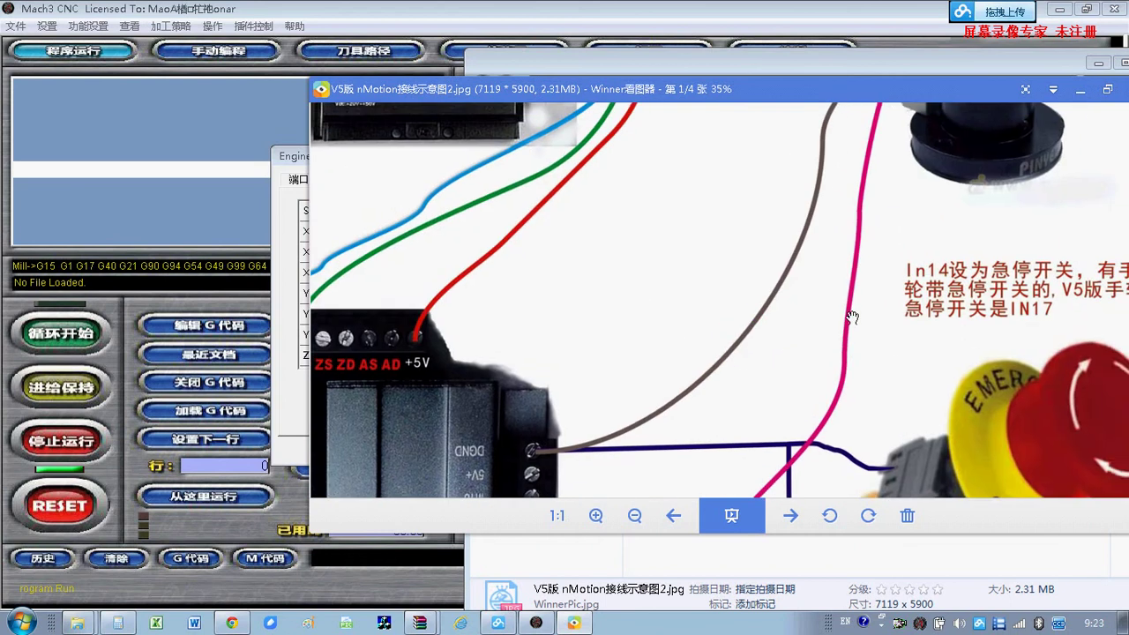
drag(827, 353, 901, 279)
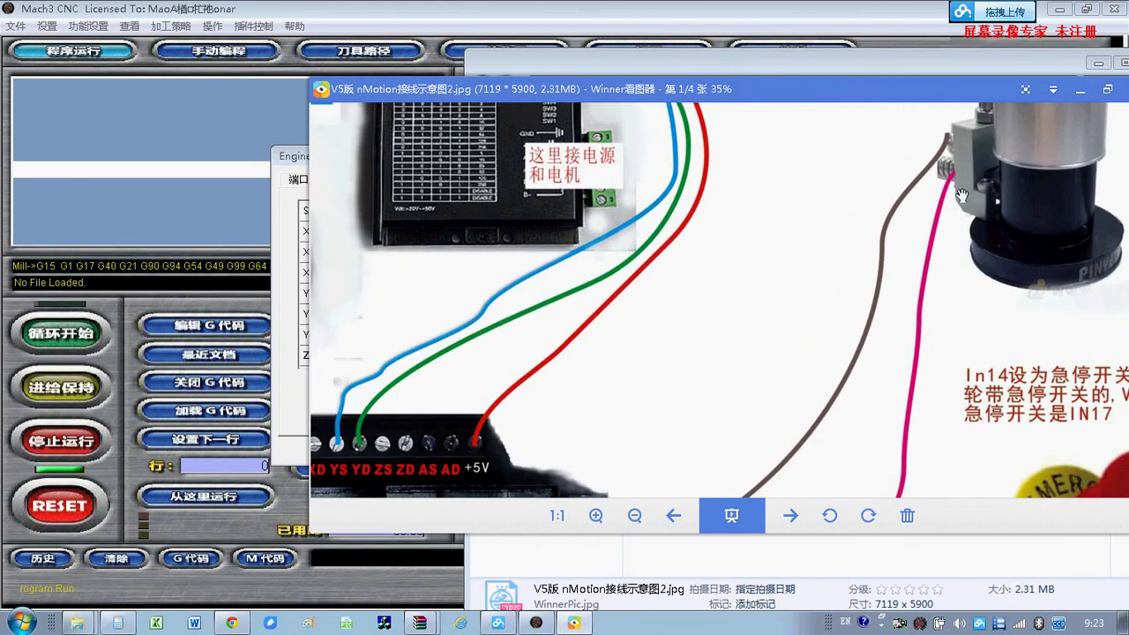
Step: Examine the controller's input terminal strip in the wiring diagram, from DGND and In16 down to In1 and ICOM
scroll(888, 313, down, 4)
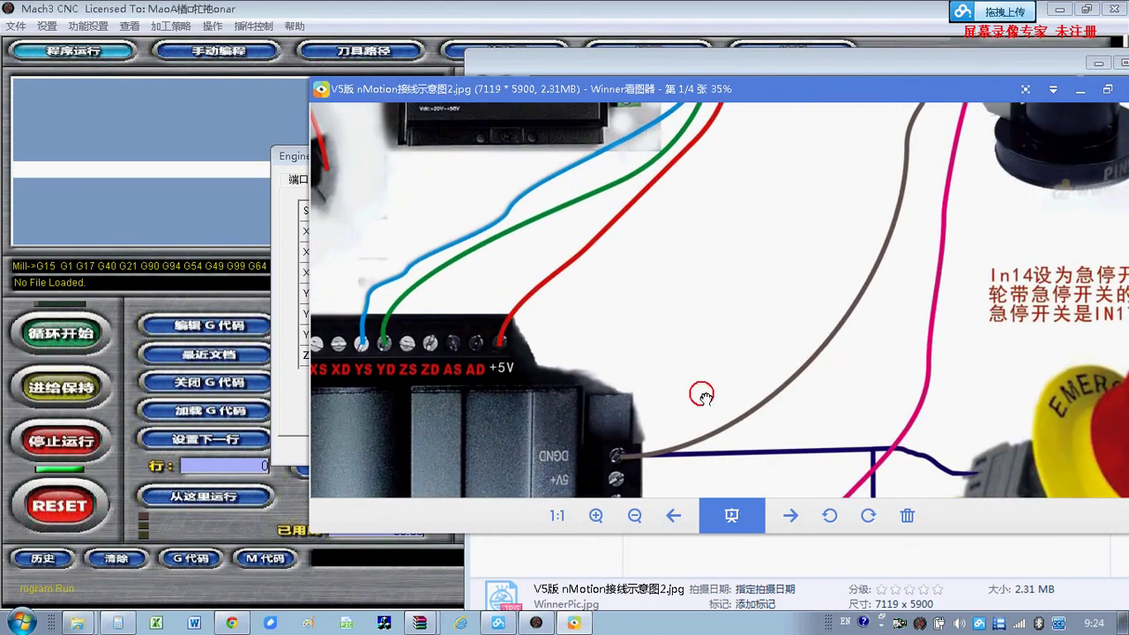
drag(782, 429, 769, 274)
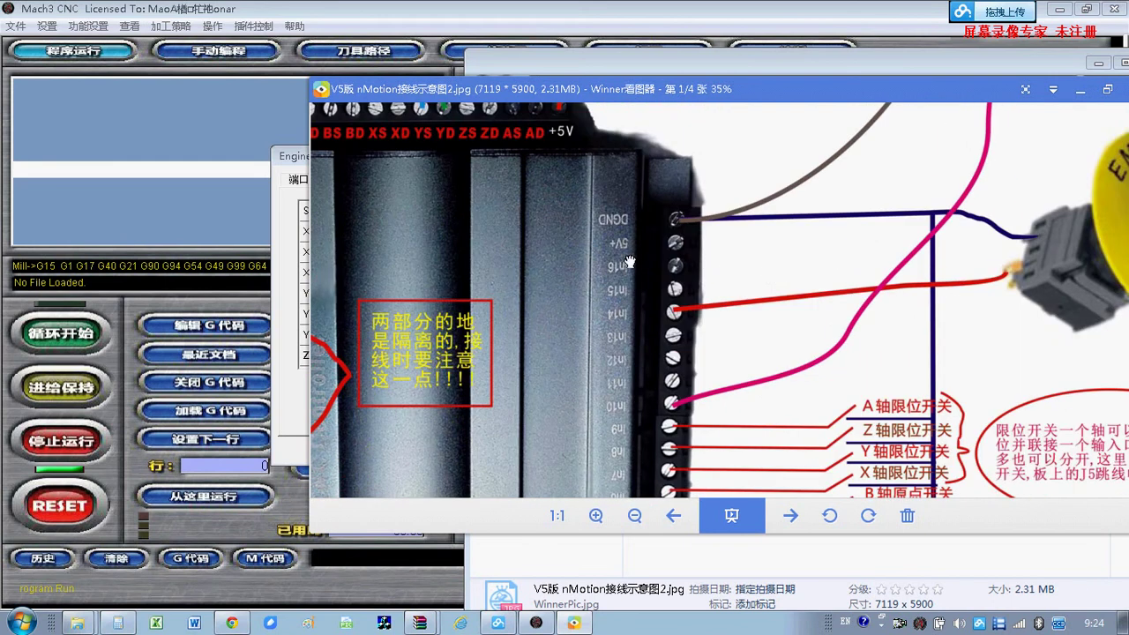
drag(609, 377, 606, 351)
drag(710, 341, 707, 255)
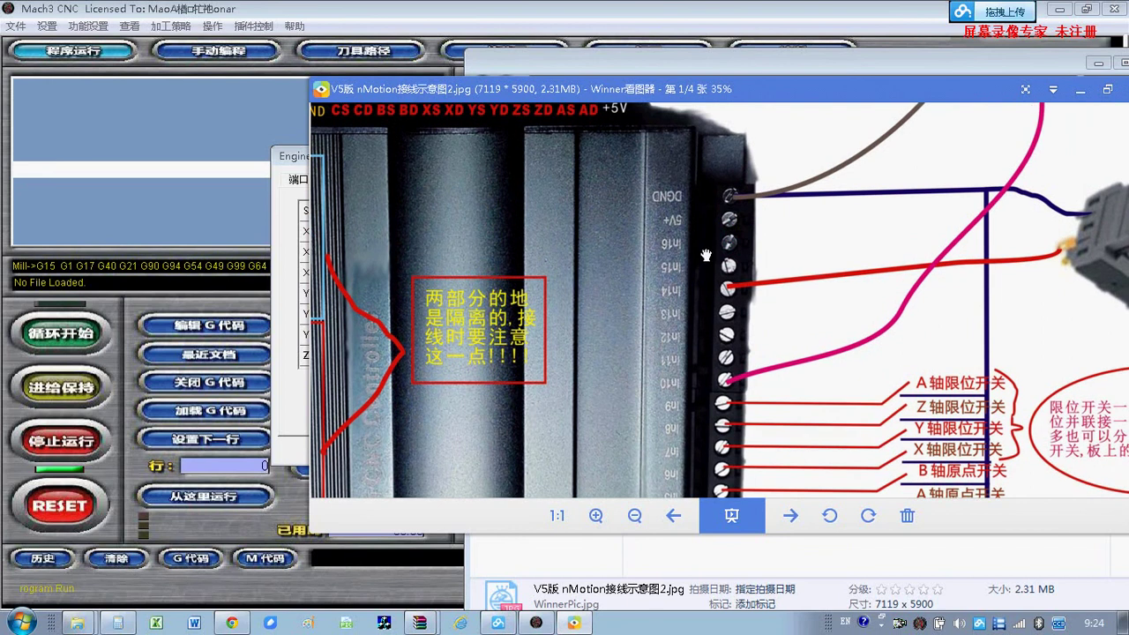
drag(806, 318, 723, 262)
drag(669, 223, 685, 272)
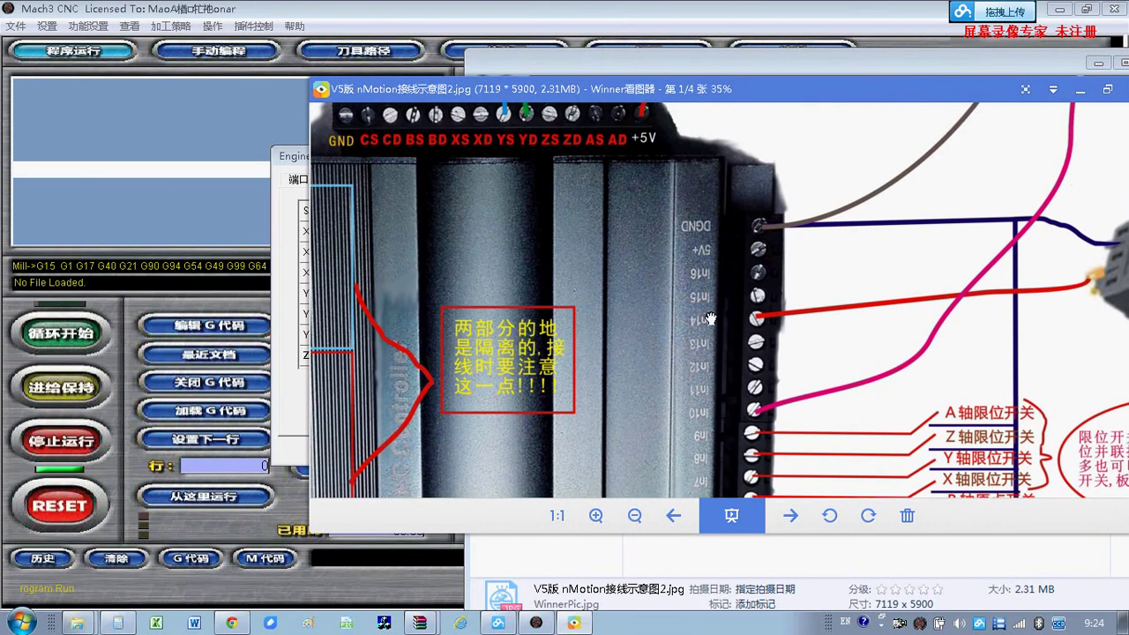
drag(796, 361, 666, 241)
drag(599, 331, 615, 209)
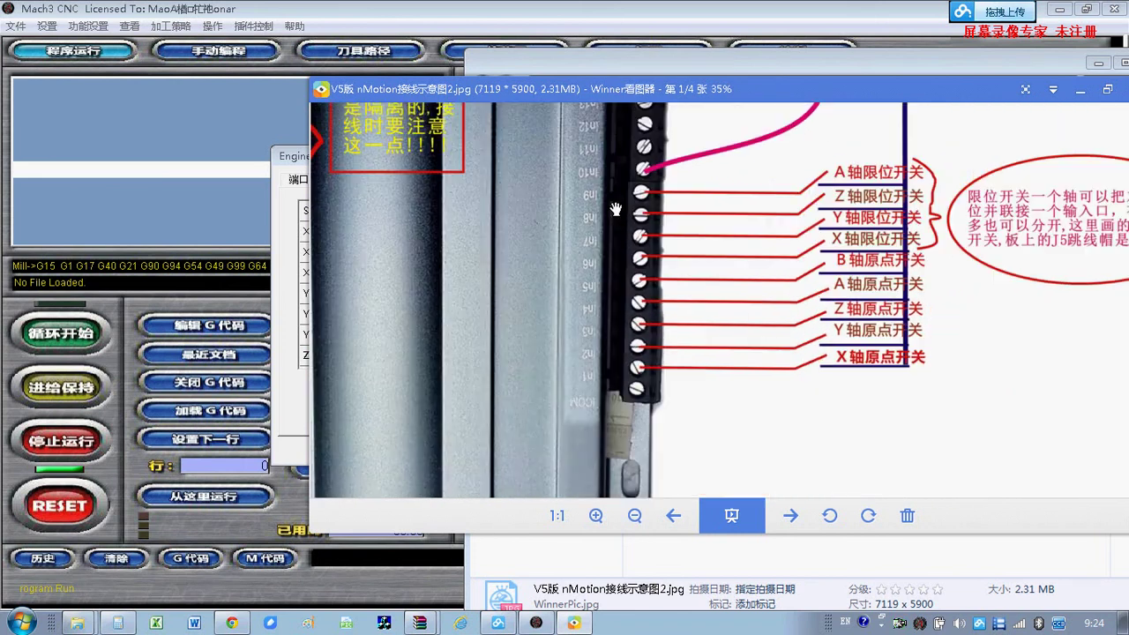
drag(652, 351, 662, 325)
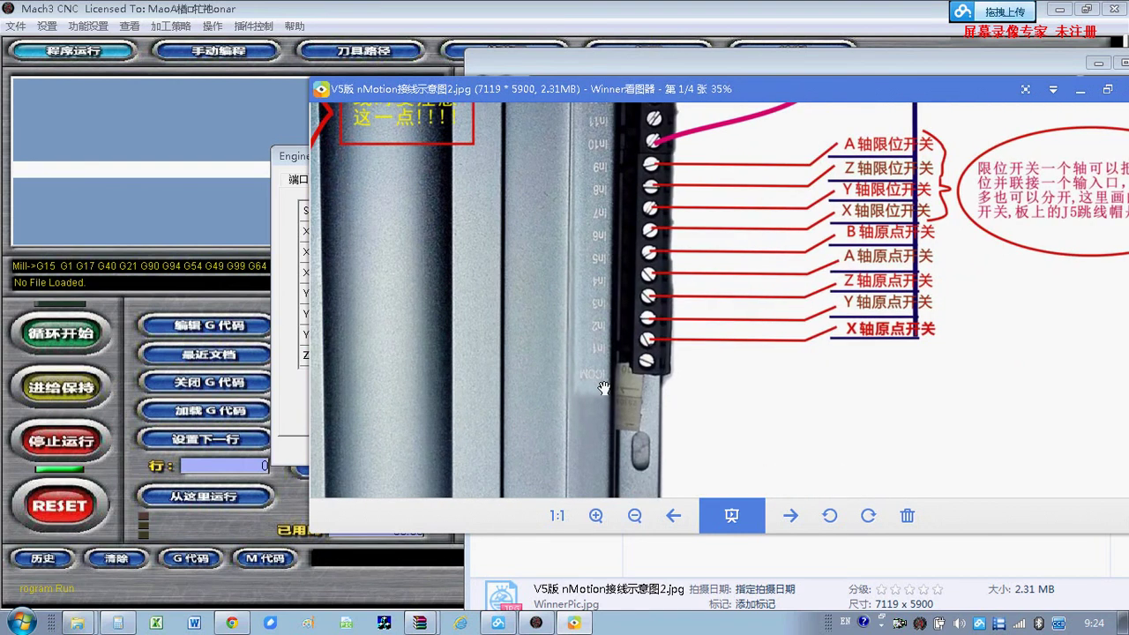
scroll(767, 332, up, 2)
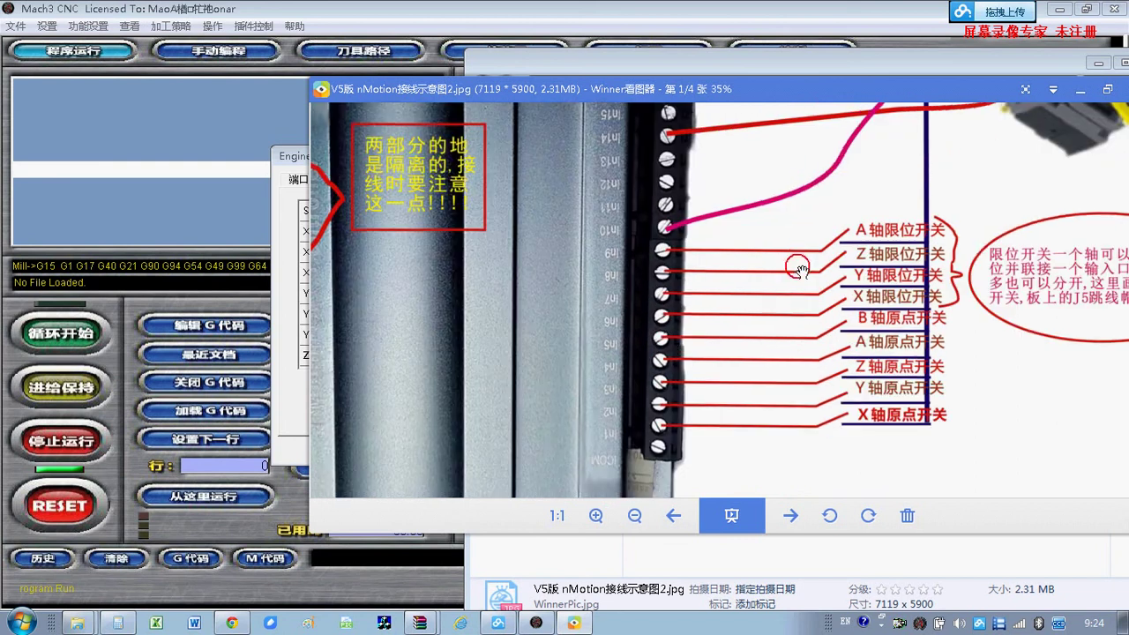
Step: Trace the emergency stop switch's wires to the controller's terminals in the wiring diagram and compare them with the neighbouring limit switch inputs
drag(831, 262, 673, 274)
scroll(673, 274, up, 6)
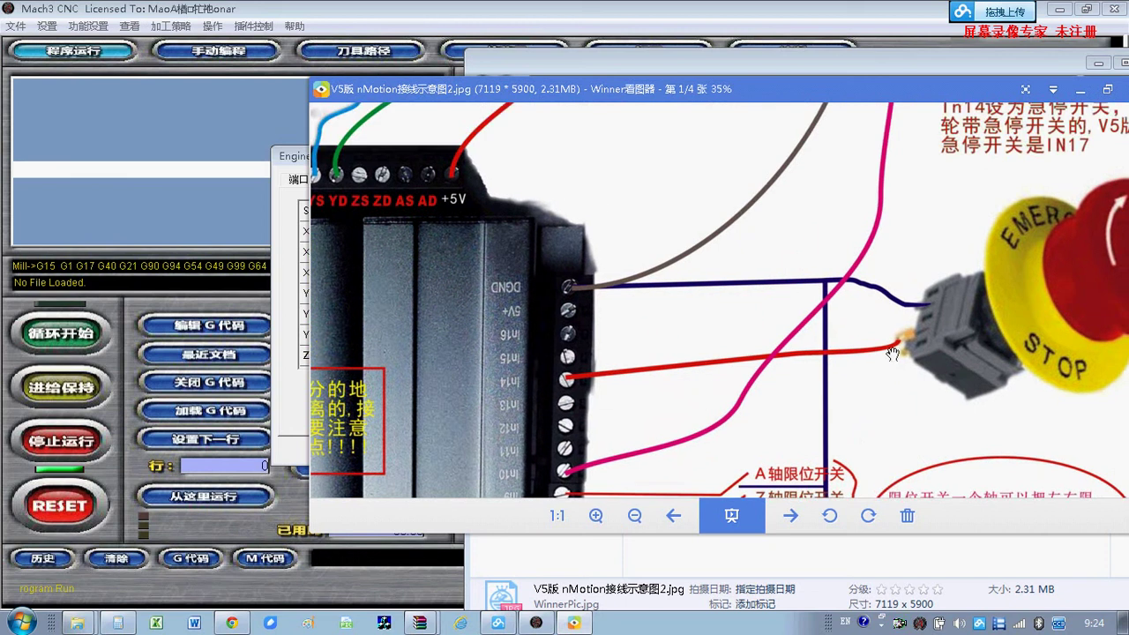
drag(864, 336, 571, 276)
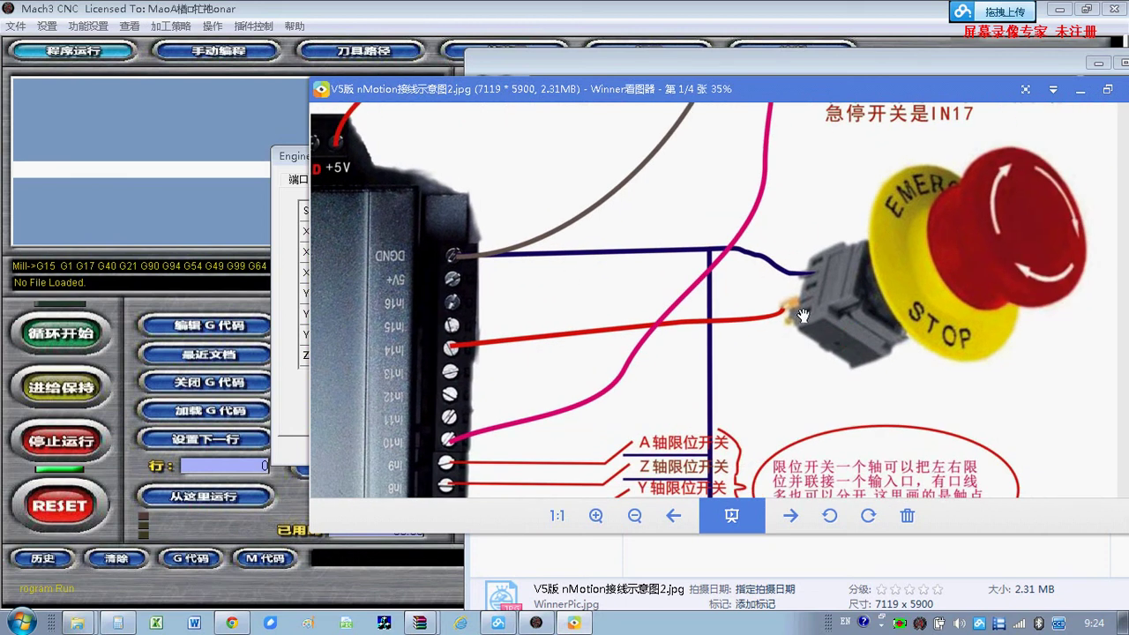
drag(458, 357, 773, 261)
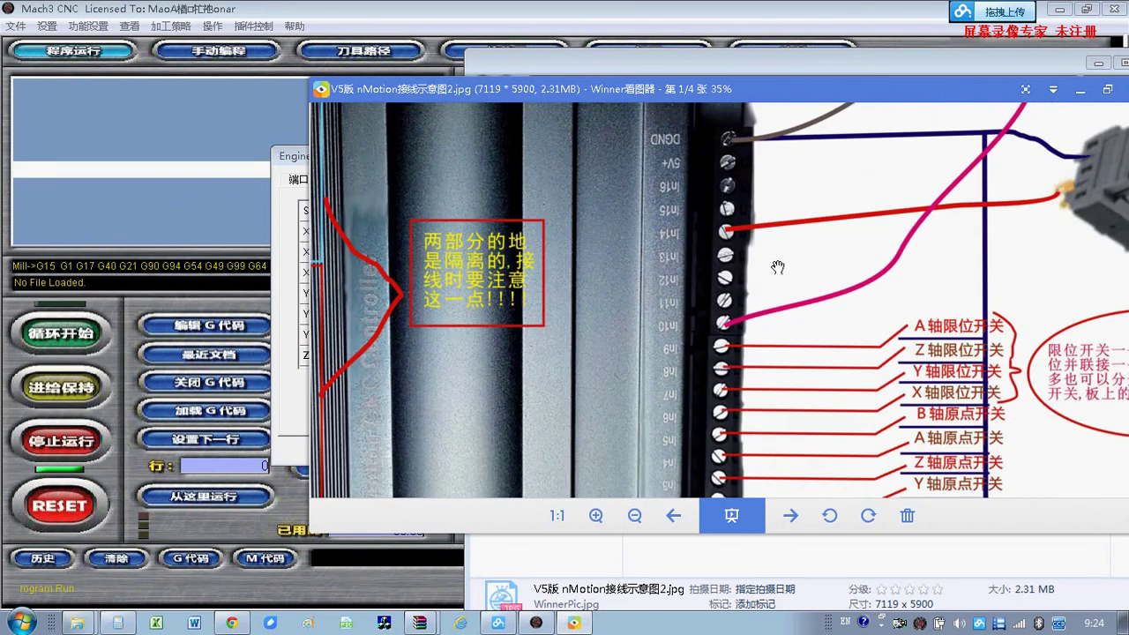
drag(781, 312, 681, 287)
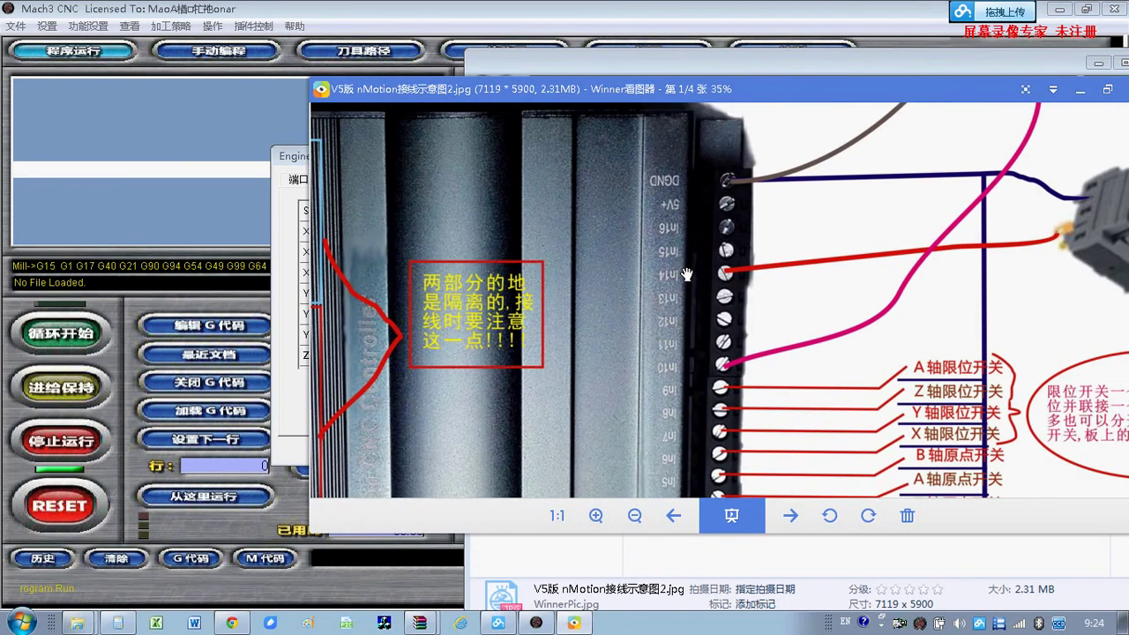
drag(802, 261, 772, 314)
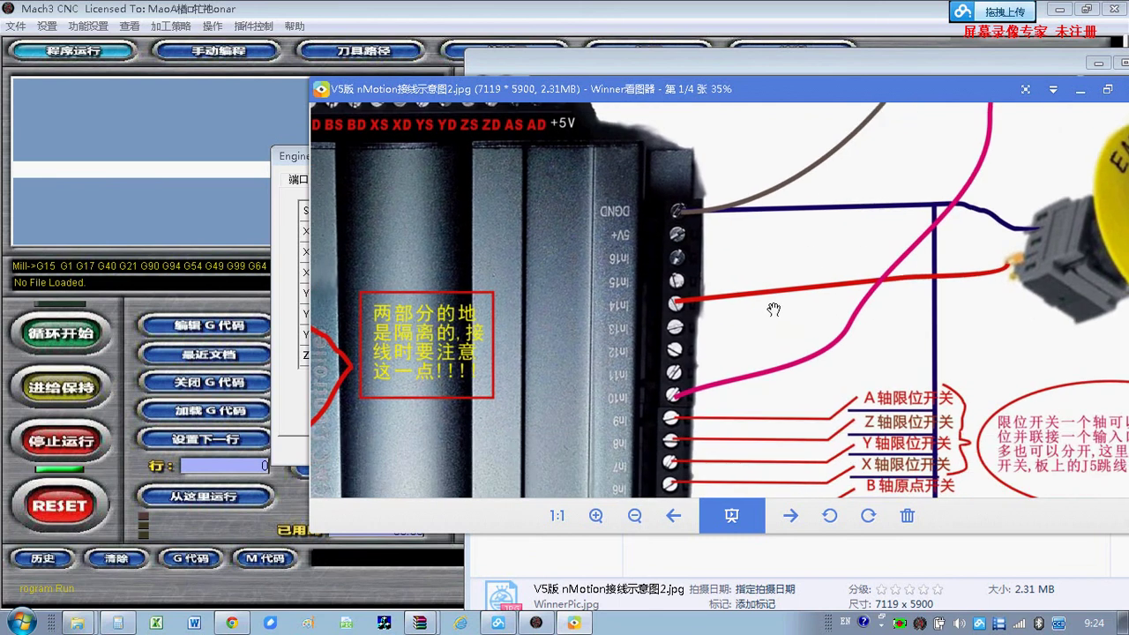
drag(577, 225, 604, 347)
drag(629, 392, 636, 313)
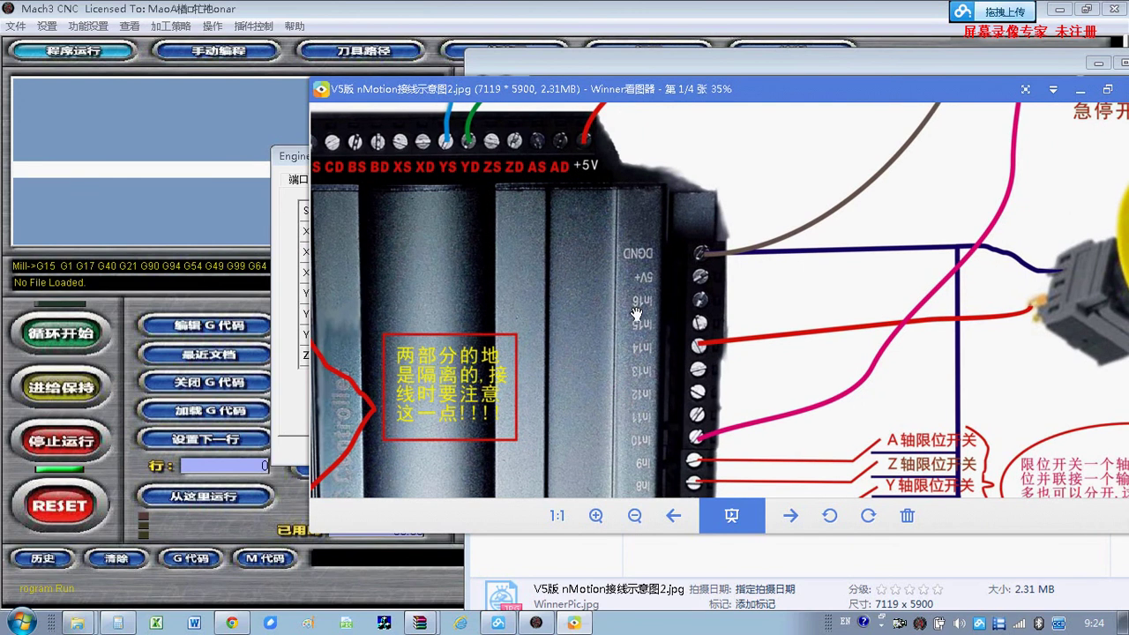